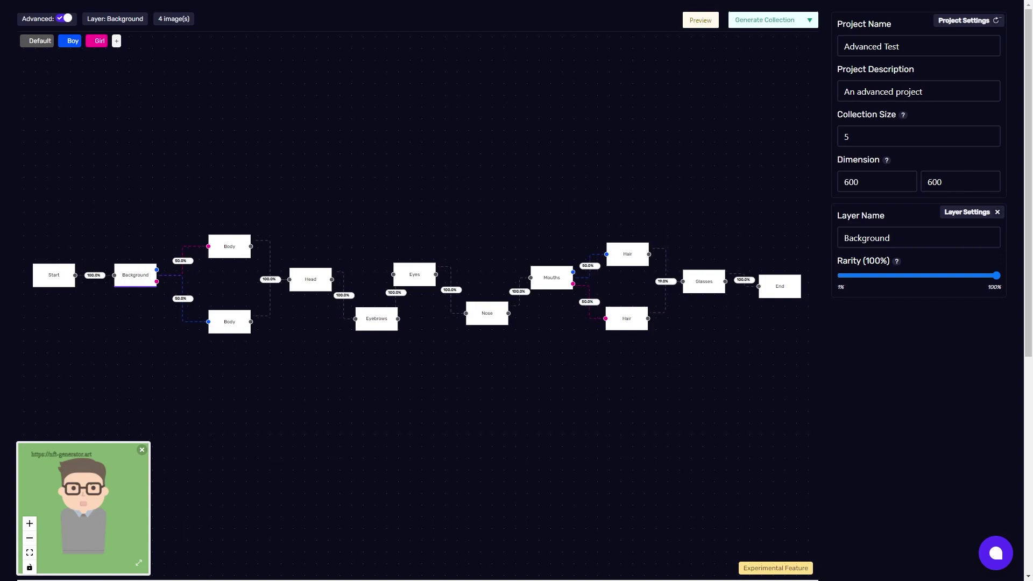
# Close the character preview and generate two fresh preview images.
pyautogui.click(142, 450)
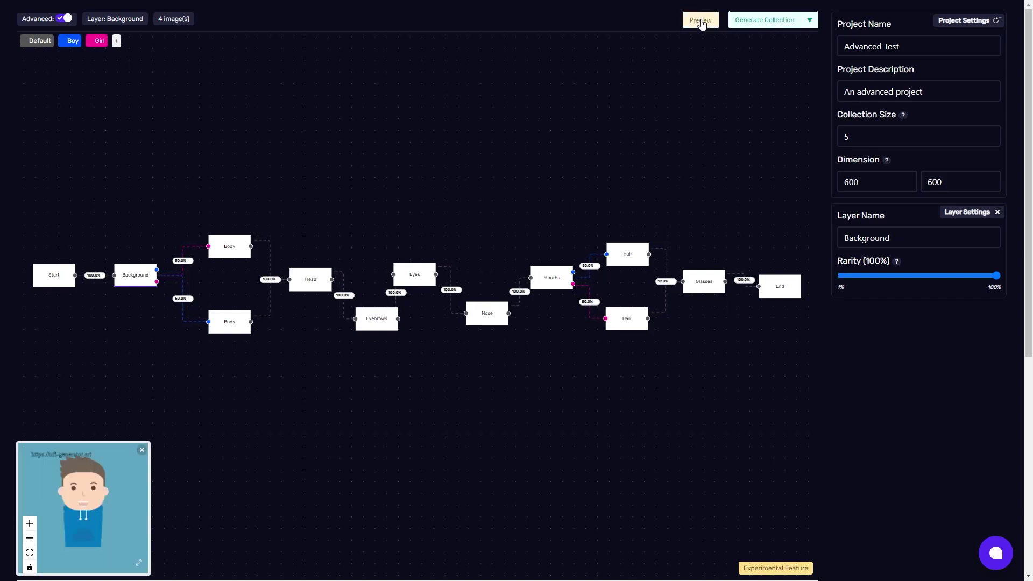
pyautogui.click(701, 21)
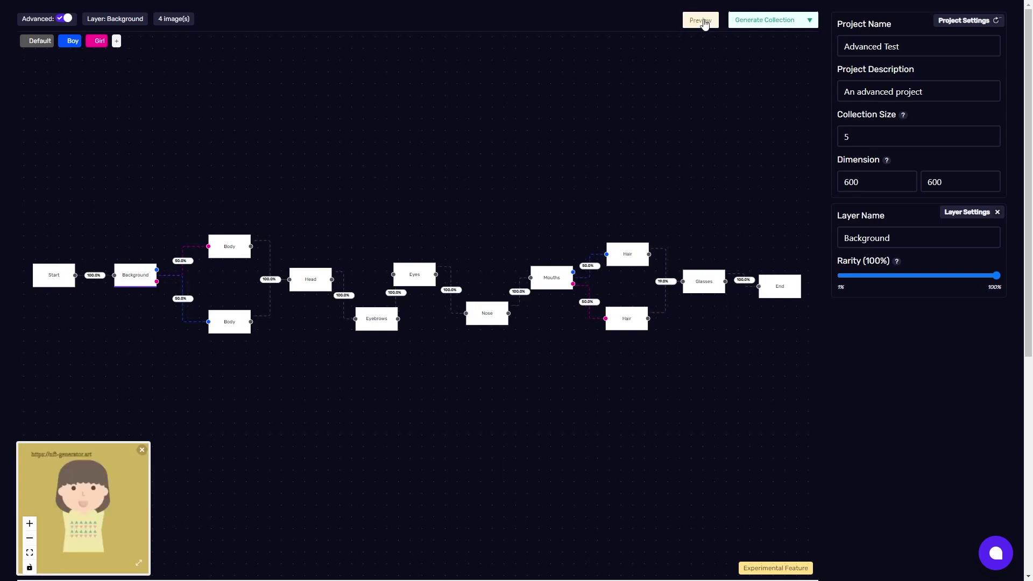
pyautogui.click(705, 23)
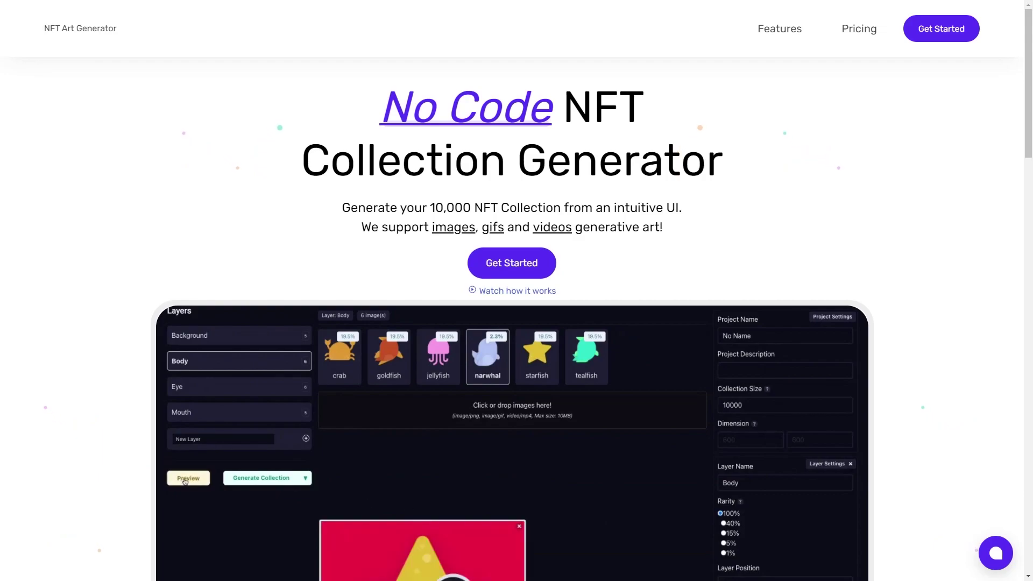
# Start a new project from the landing page and switch on Advanced node-graph mode.
pyautogui.click(931, 29)
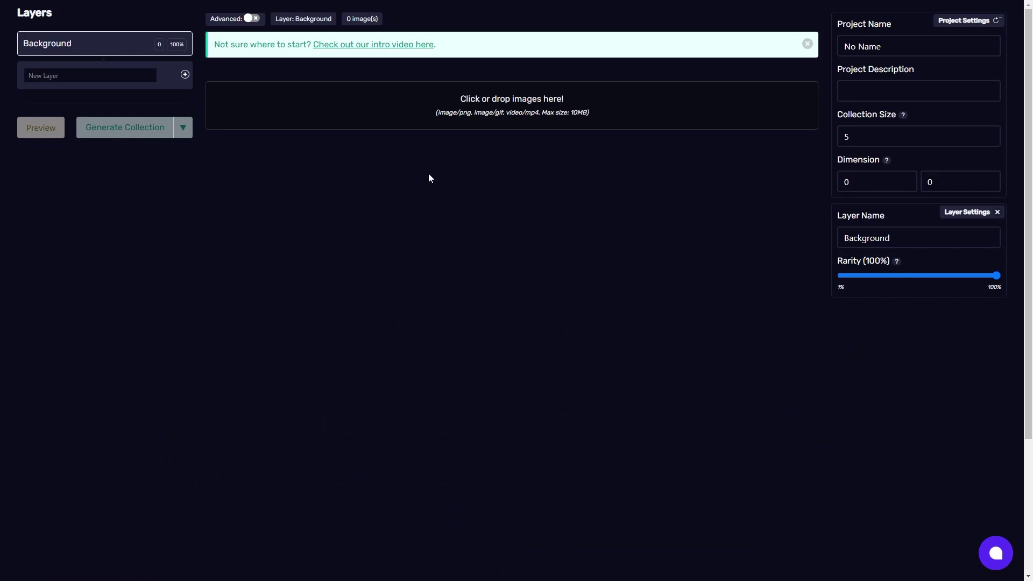
pyautogui.click(254, 19)
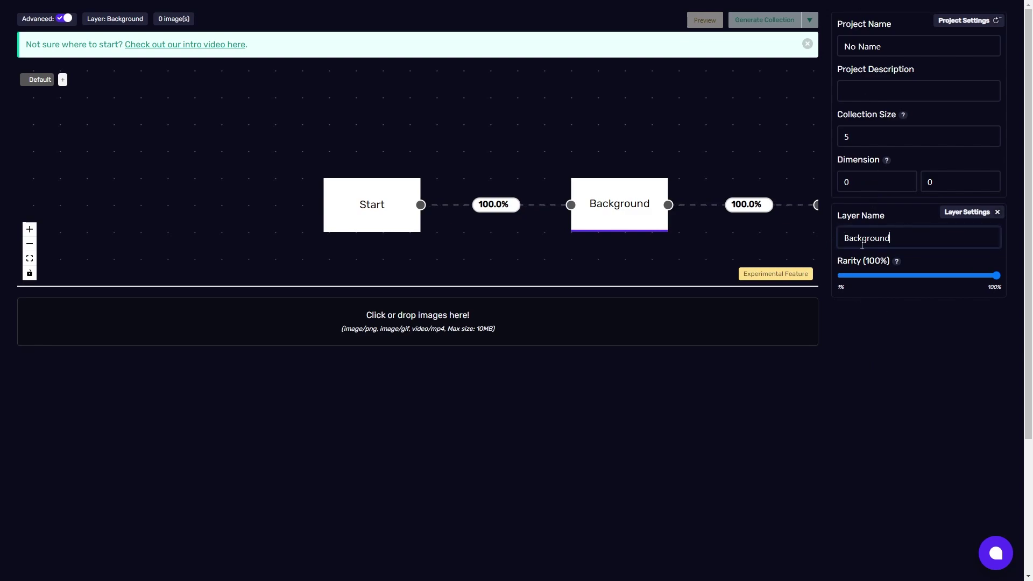
# Replace the project name with 'Boy and Girl' and enter the description 'Boy and Girl NFTs'.
pyautogui.click(848, 46)
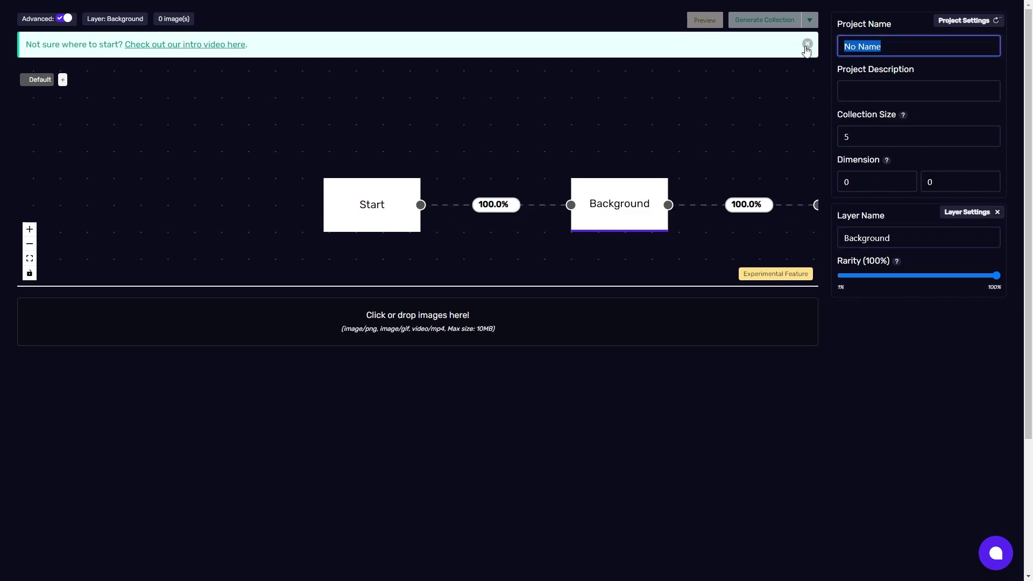
pyautogui.press('BackSpace')
pyautogui.write('Boy and Girl')
pyautogui.click(857, 86)
pyautogui.write('Boy and Girl NFTs')
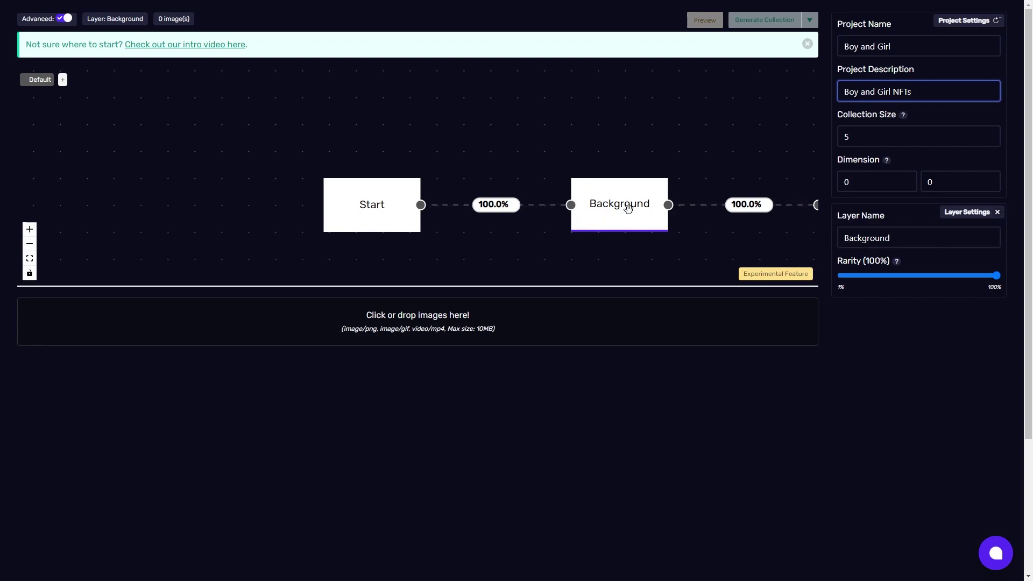
# Bring the End node into view, make the node canvas taller and re-centre the graph.
pyautogui.moveTo(684, 148); pyautogui.dragTo(500, 116)
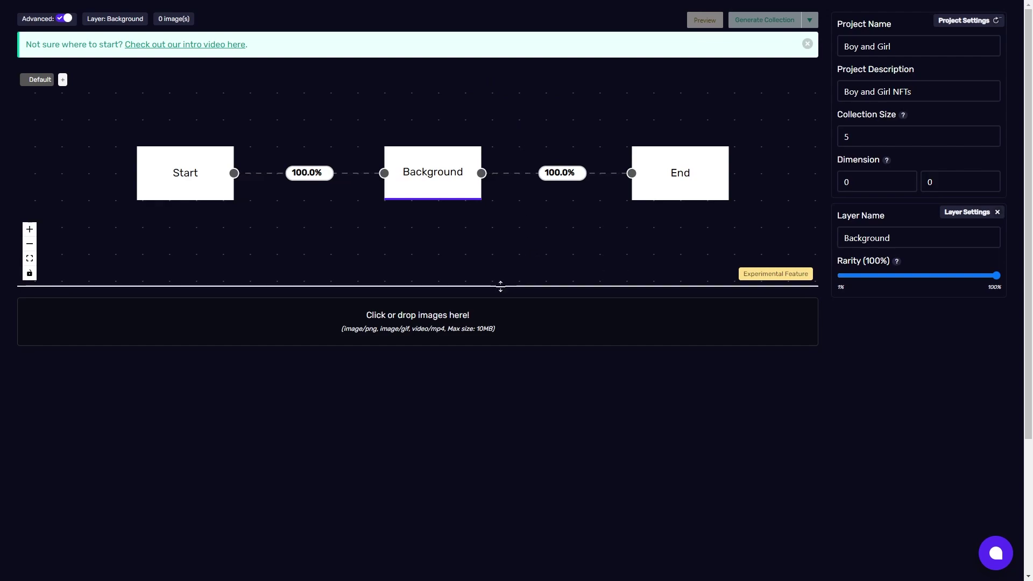
pyautogui.moveTo(500, 286); pyautogui.dragTo(492, 502)
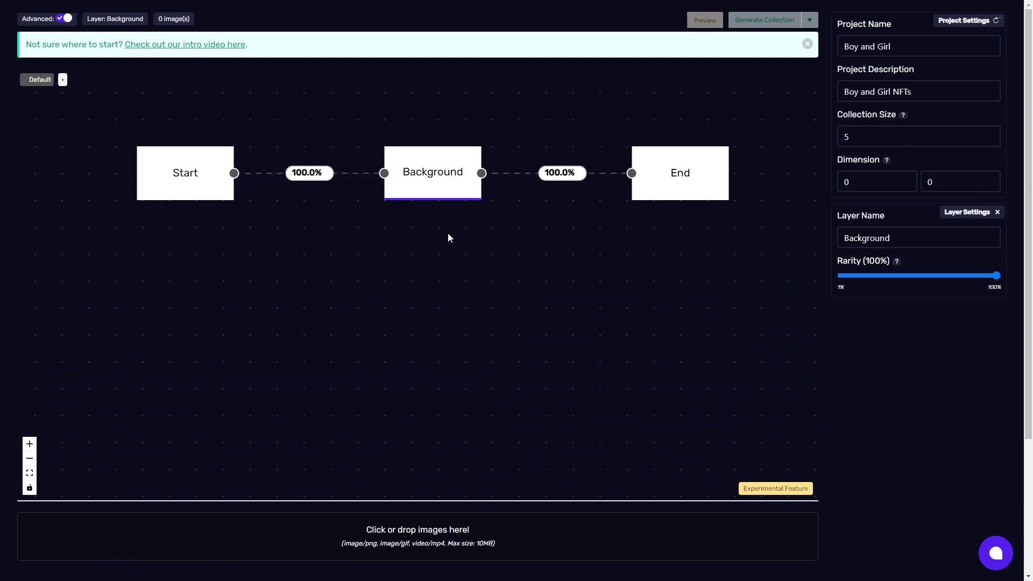
pyautogui.moveTo(447, 236); pyautogui.dragTo(433, 336)
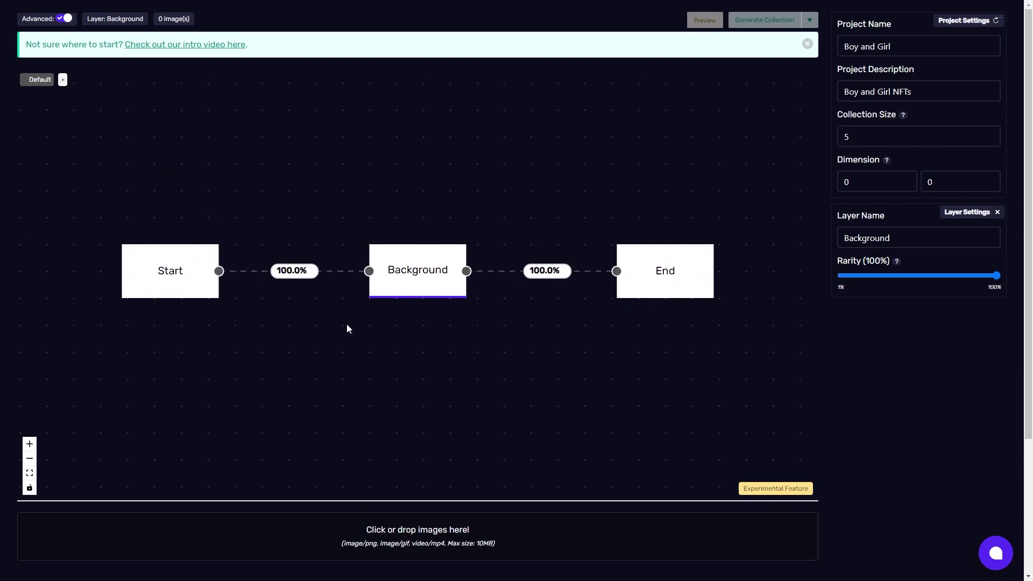
pyautogui.moveTo(345, 326)
pyautogui.mouseDown()
pyautogui.moveTo(364, 294)
pyautogui.moveTo(336, 319)
pyautogui.mouseUp()
pyautogui.scroll(-2, 408, 325)
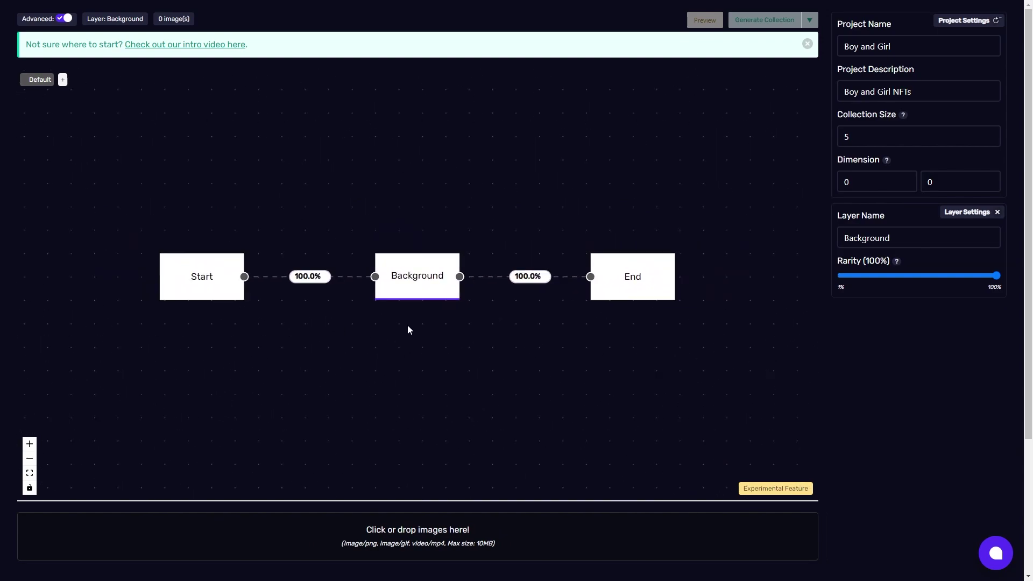
pyautogui.scroll(2, 408, 332)
pyautogui.scroll(-1, 409, 330)
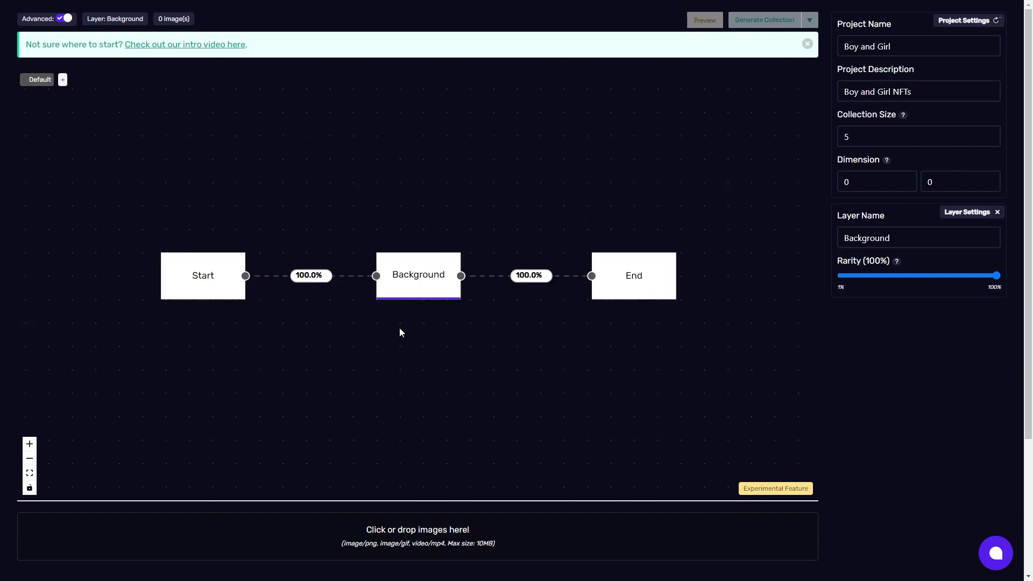
pyautogui.scroll(1, 399, 328)
# Move the Start and End nodes up above Background.
pyautogui.click(30, 459)
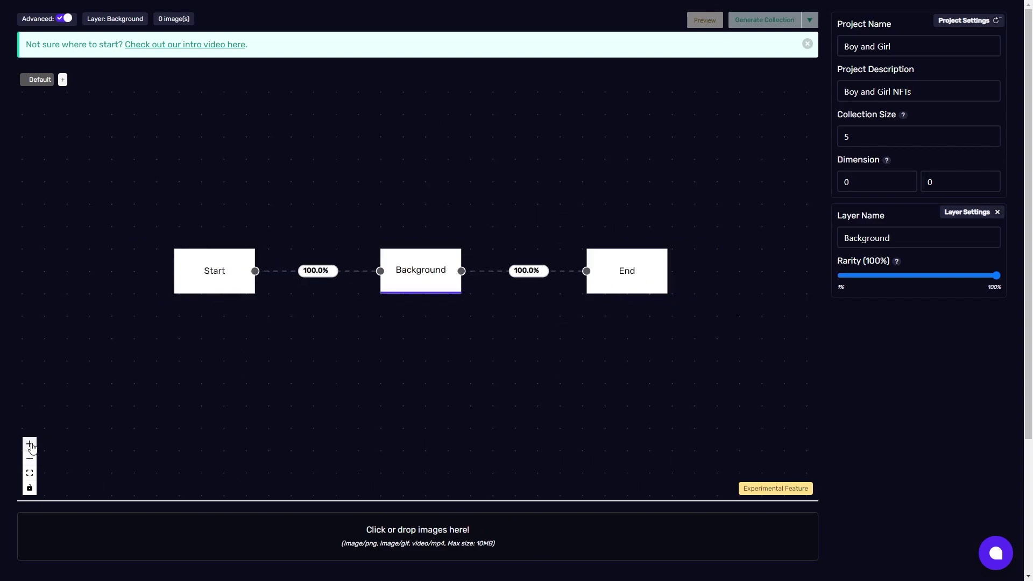
pyautogui.click(30, 444)
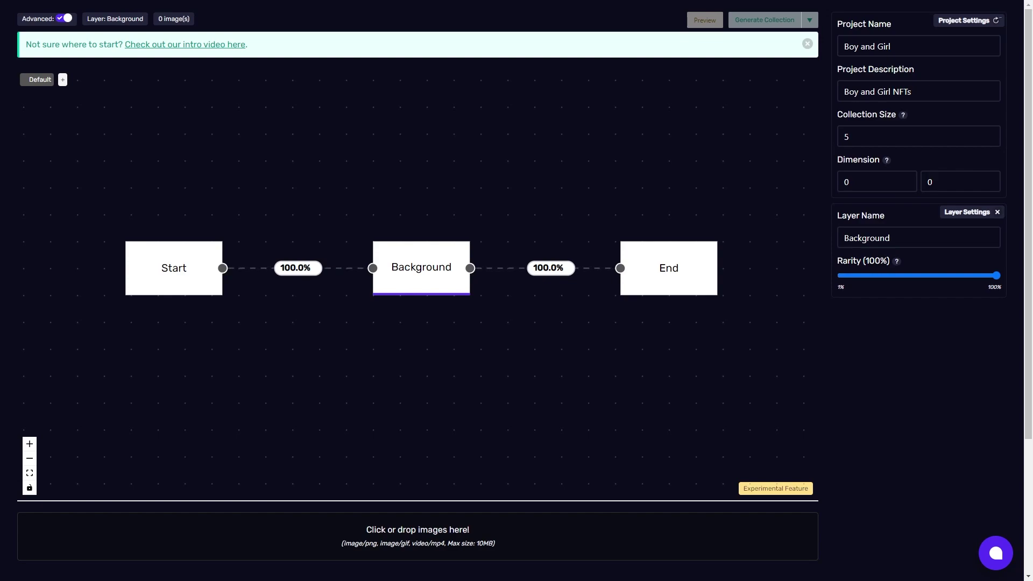
pyautogui.moveTo(172, 263); pyautogui.dragTo(121, 211)
pyautogui.moveTo(682, 266); pyautogui.dragTo(740, 214)
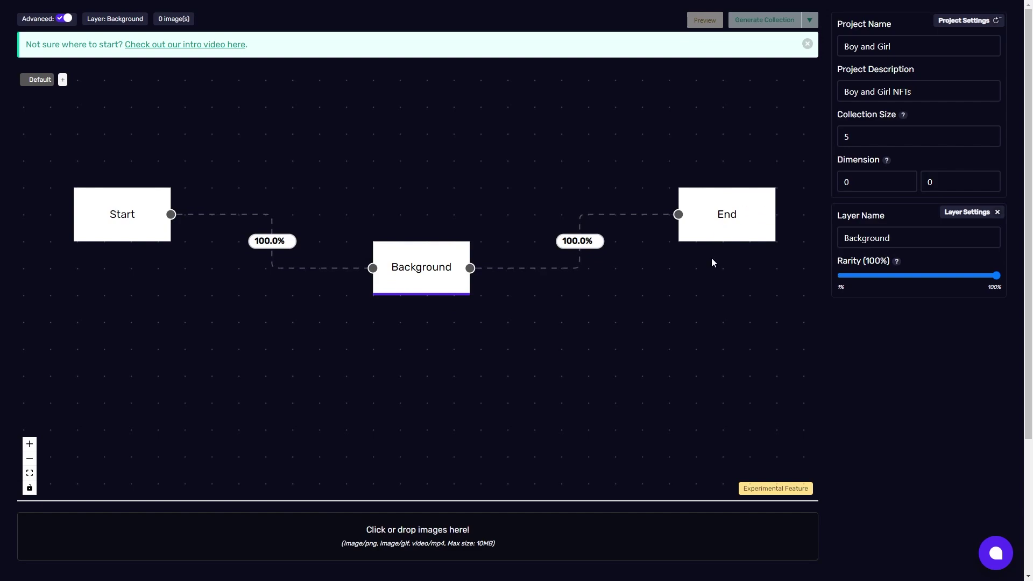
# Align Background with Start and delete the Background-to-End link.
pyautogui.moveTo(432, 262); pyautogui.dragTo(386, 212)
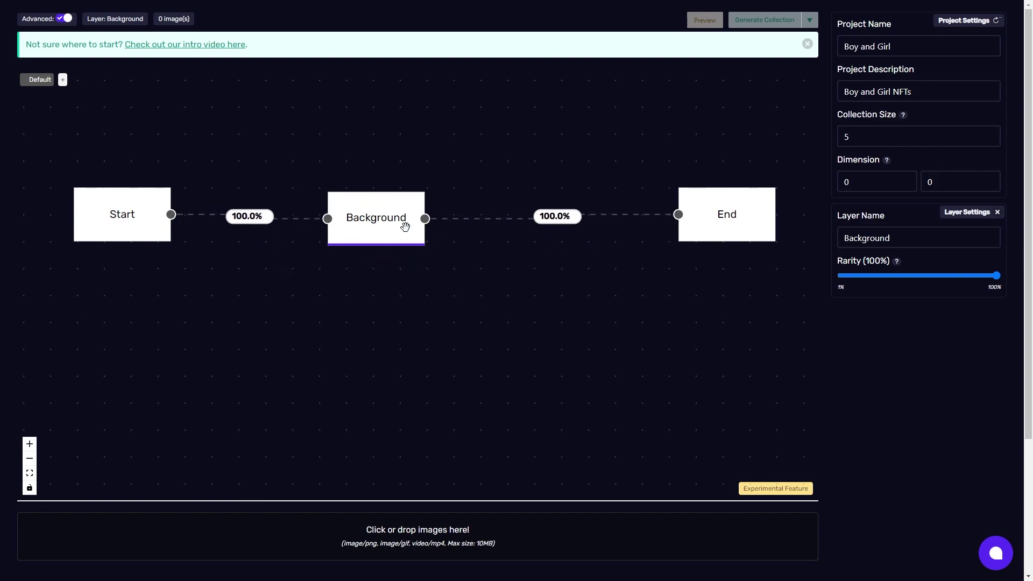
pyautogui.click(576, 218)
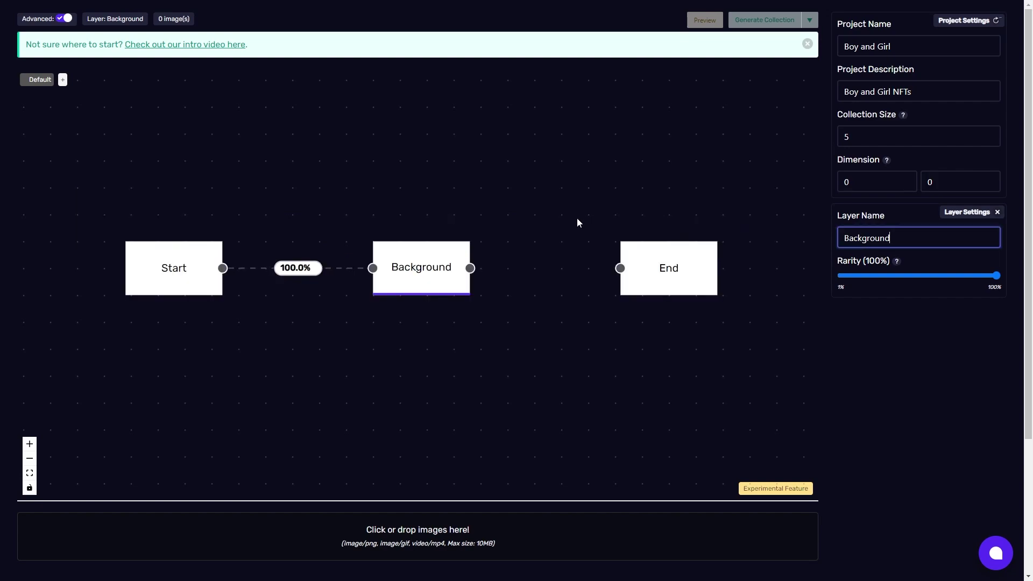
pyautogui.click(480, 271)
pyautogui.moveTo(470, 268); pyautogui.dragTo(620, 268)
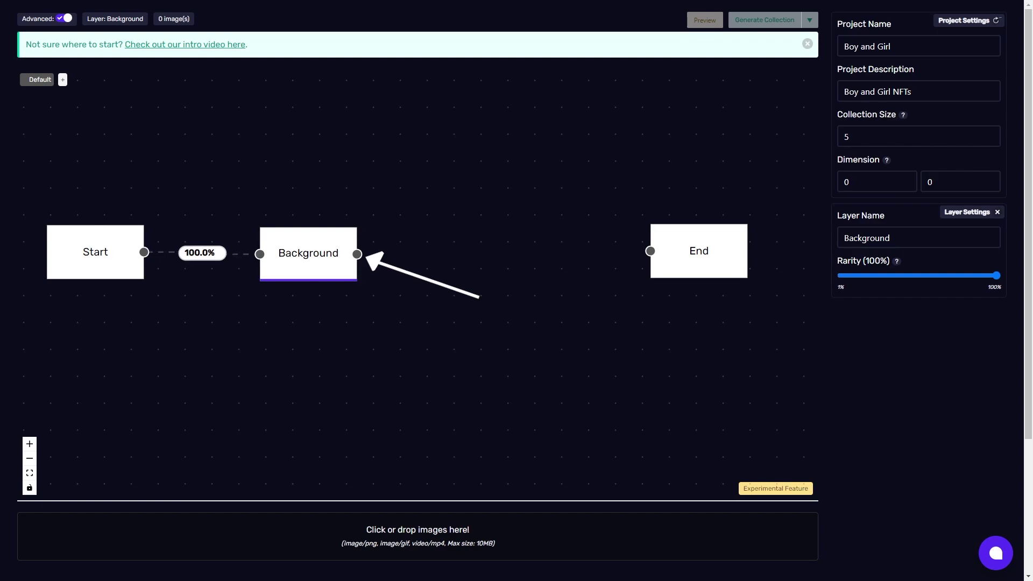
# Branch new layers off Background and chain Layers #3 through #9 after them.
pyautogui.click(358, 254)
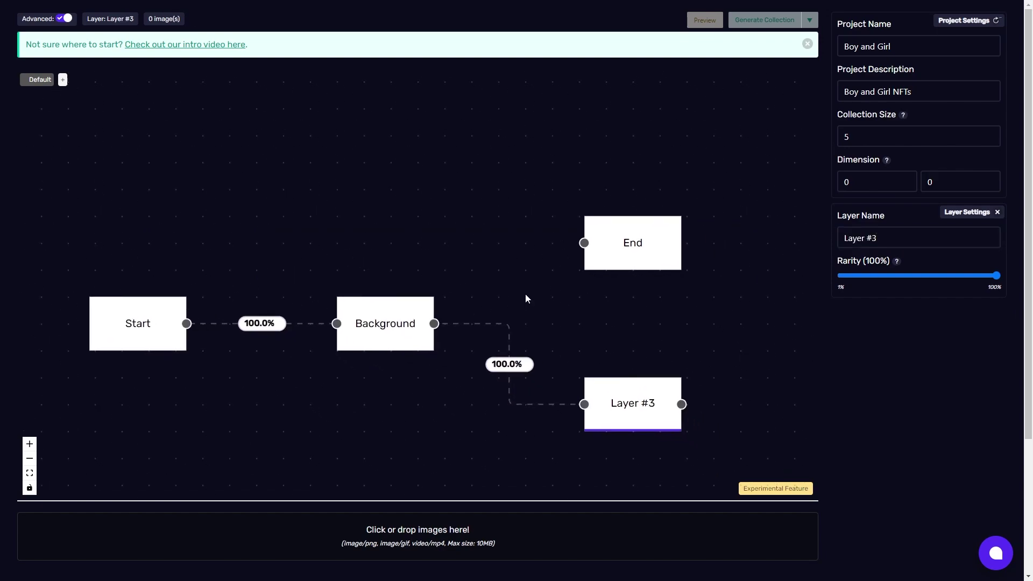
pyautogui.moveTo(521, 296); pyautogui.dragTo(439, 245)
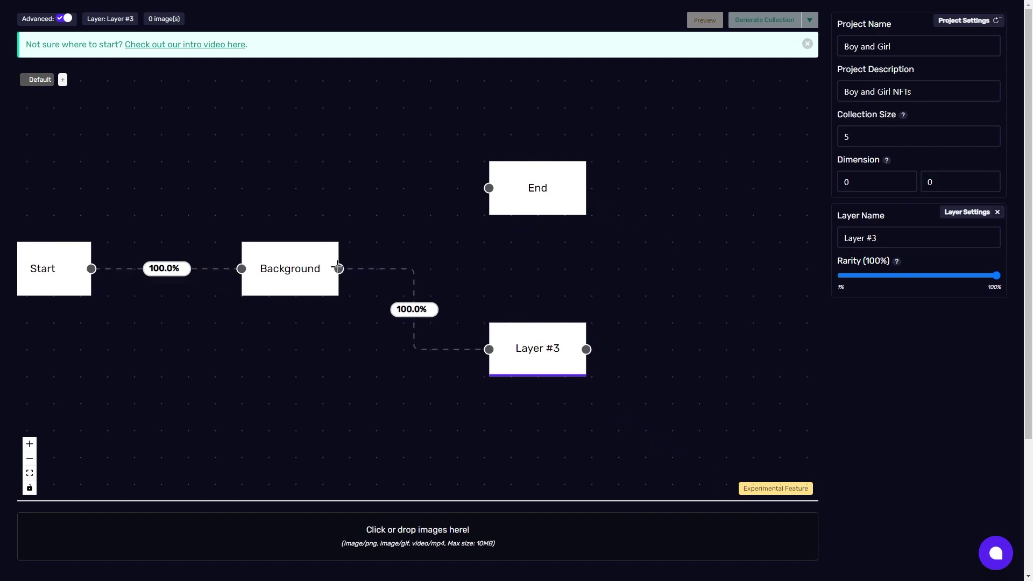
pyautogui.moveTo(339, 269); pyautogui.dragTo(375, 281)
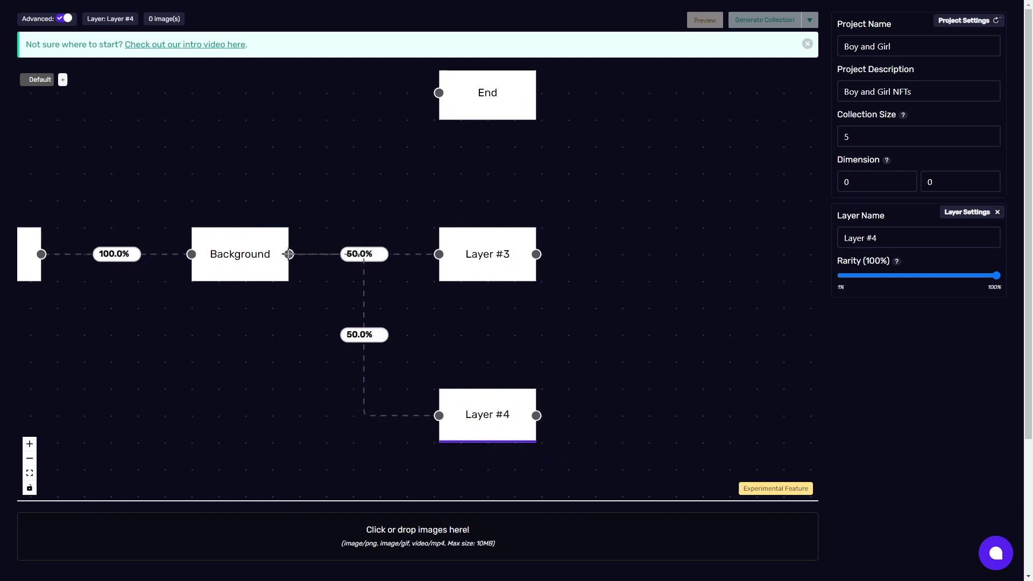
pyautogui.moveTo(288, 251); pyautogui.dragTo(316, 275)
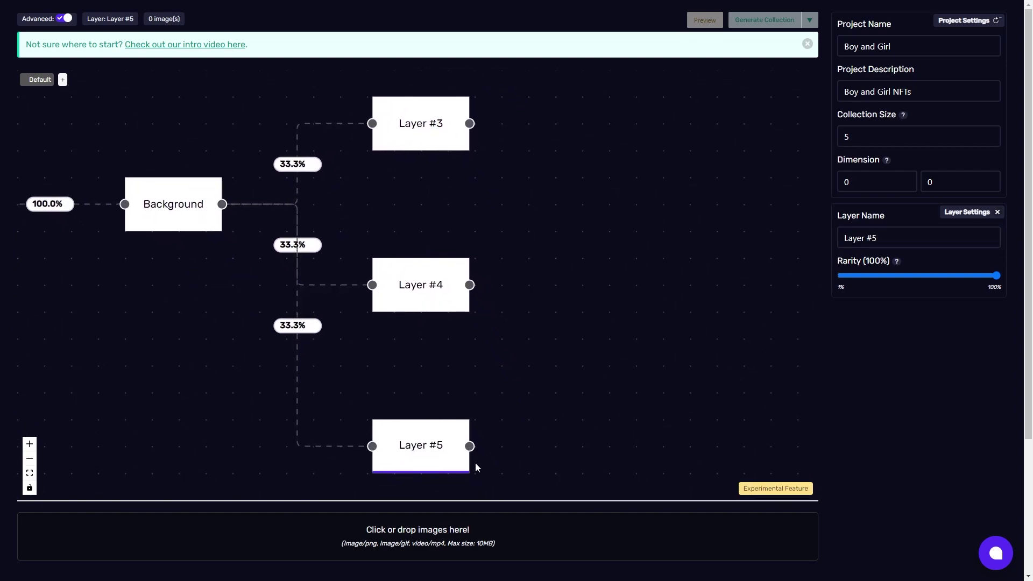
pyautogui.moveTo(469, 446); pyautogui.dragTo(482, 443)
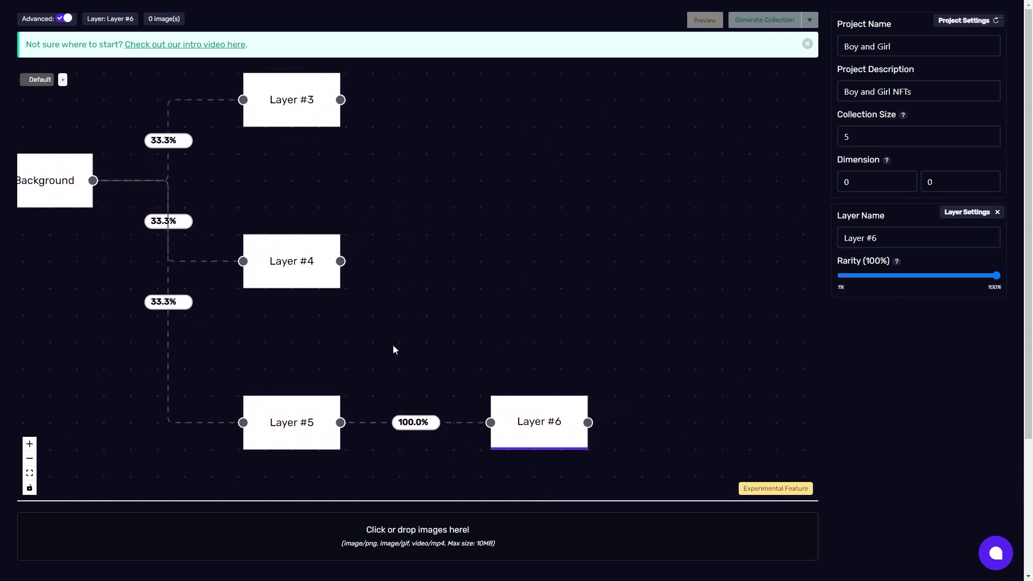
pyautogui.moveTo(340, 261); pyautogui.dragTo(356, 260)
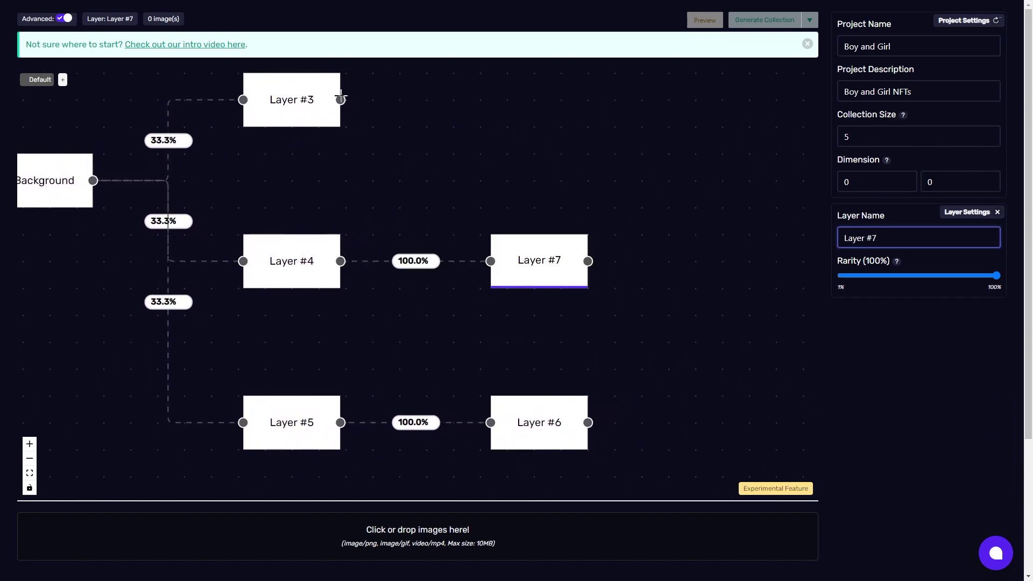
pyautogui.moveTo(341, 99); pyautogui.dragTo(341, 97)
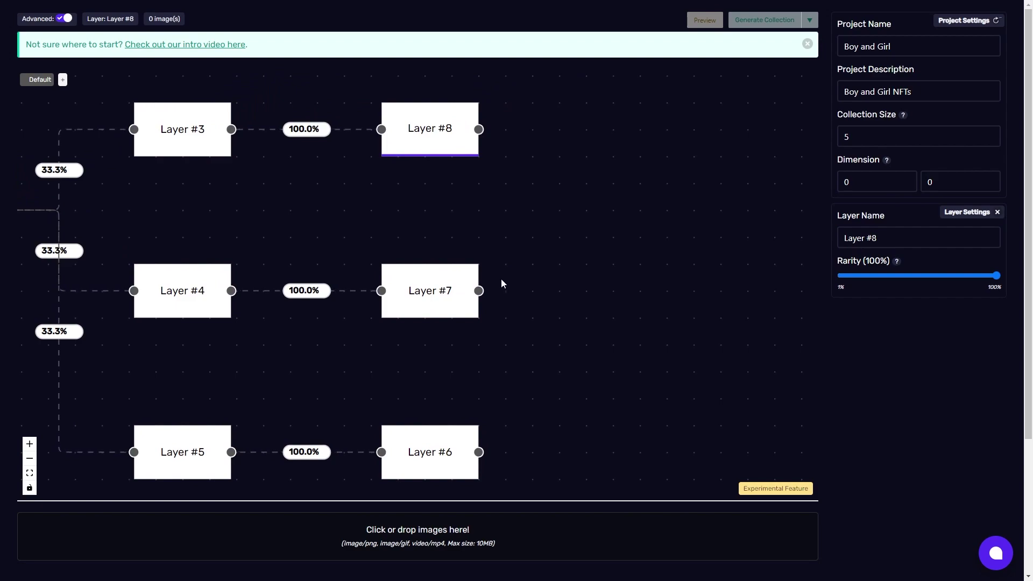
pyautogui.moveTo(479, 288); pyautogui.dragTo(479, 258)
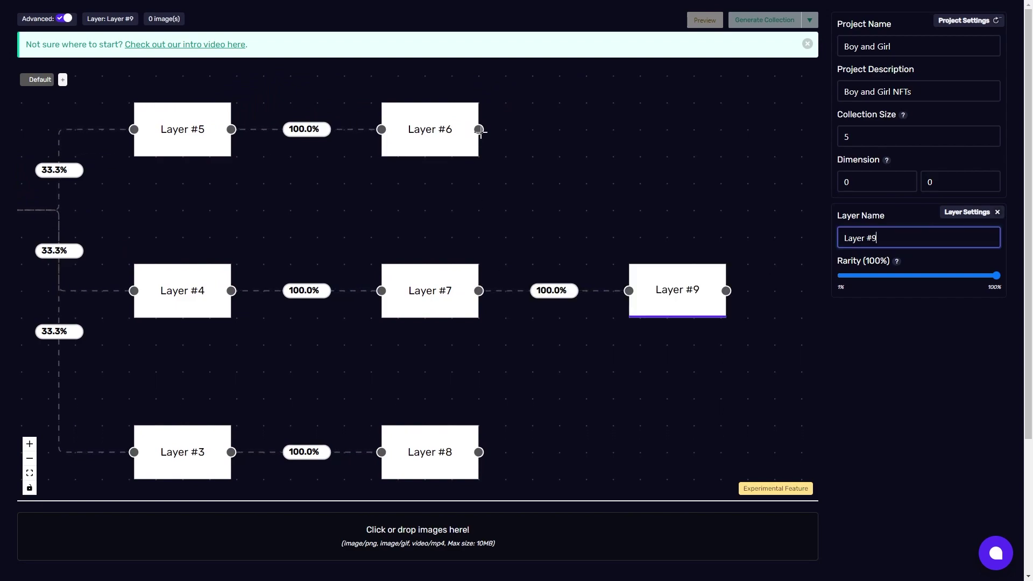
# Connect Layer #8 to Layer #9, place End beside it and link Layer #9 to End.
pyautogui.moveTo(478, 130); pyautogui.dragTo(628, 291)
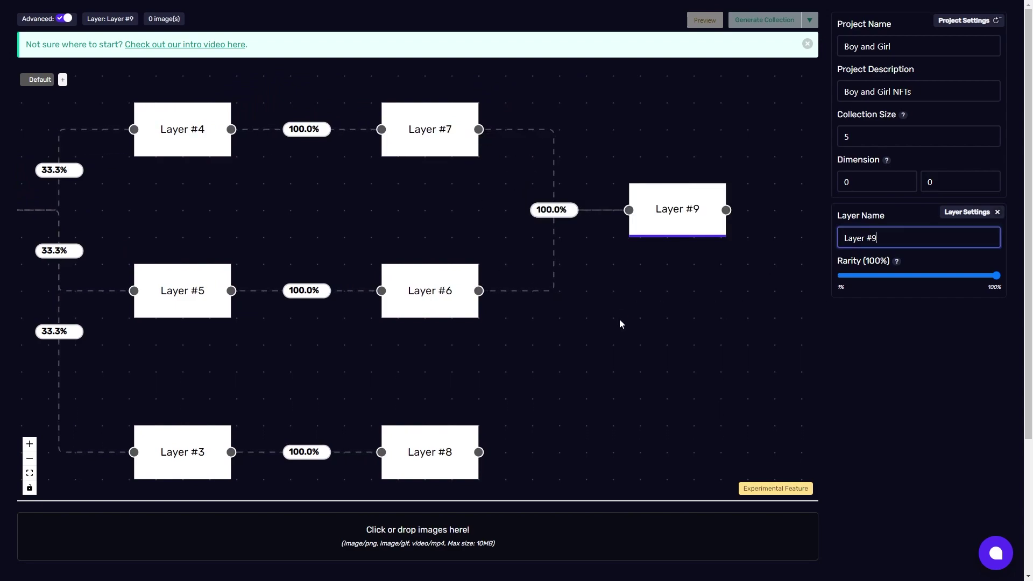
pyautogui.moveTo(400, 432); pyautogui.dragTo(550, 194)
pyautogui.moveTo(212, 80); pyautogui.dragTo(647, 298)
pyautogui.moveTo(558, 289); pyautogui.dragTo(609, 295)
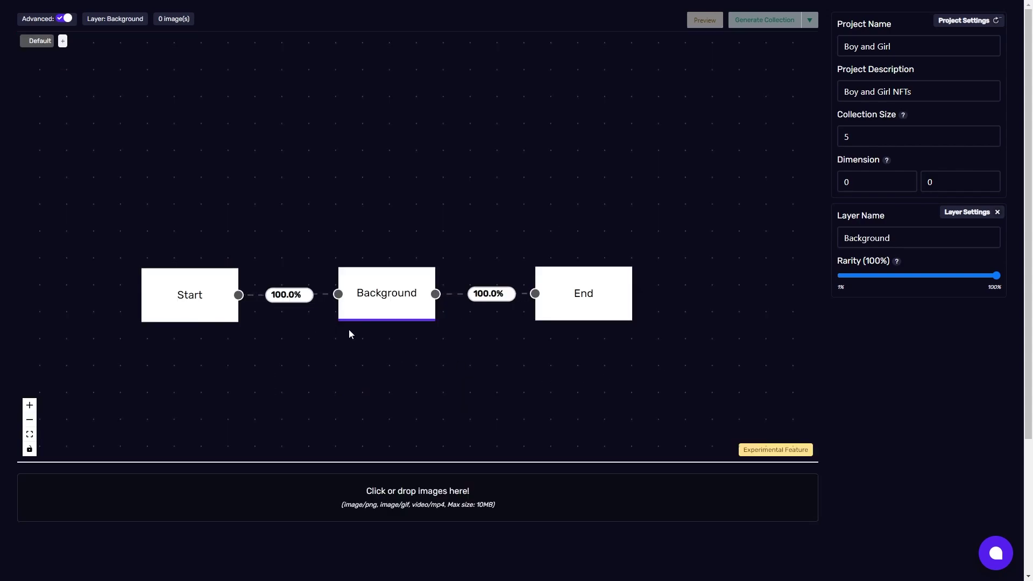
# Add 'Boy' and 'Girl' tags and move Background level with Start.
pyautogui.click(62, 42)
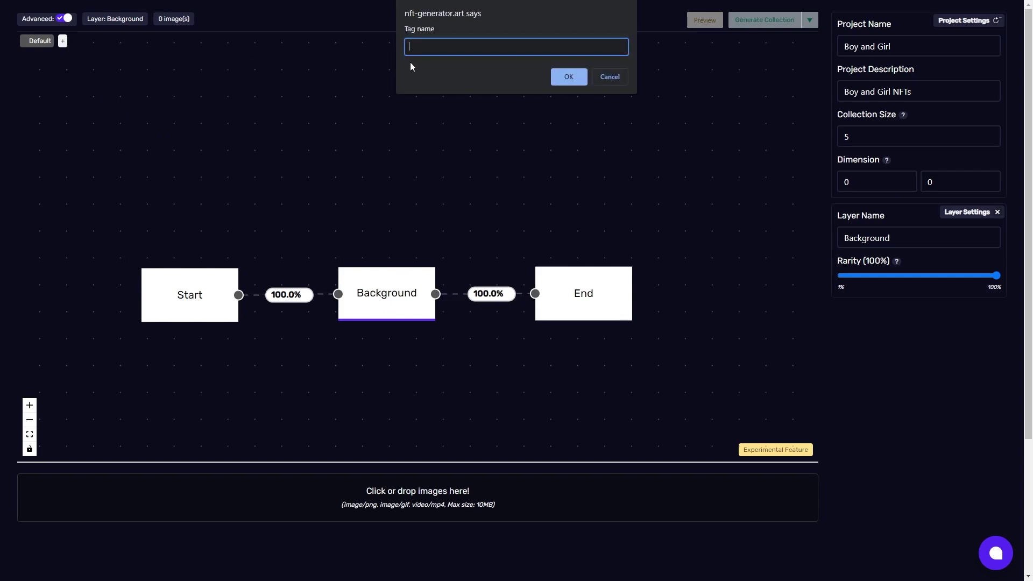
pyautogui.write('Boy')
pyautogui.press('Return')
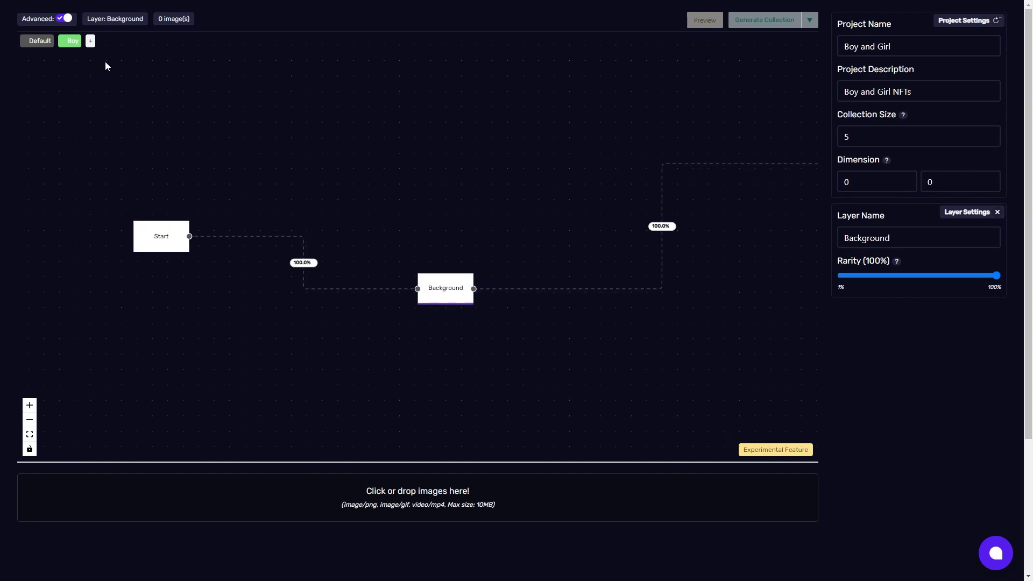
pyautogui.click(91, 42)
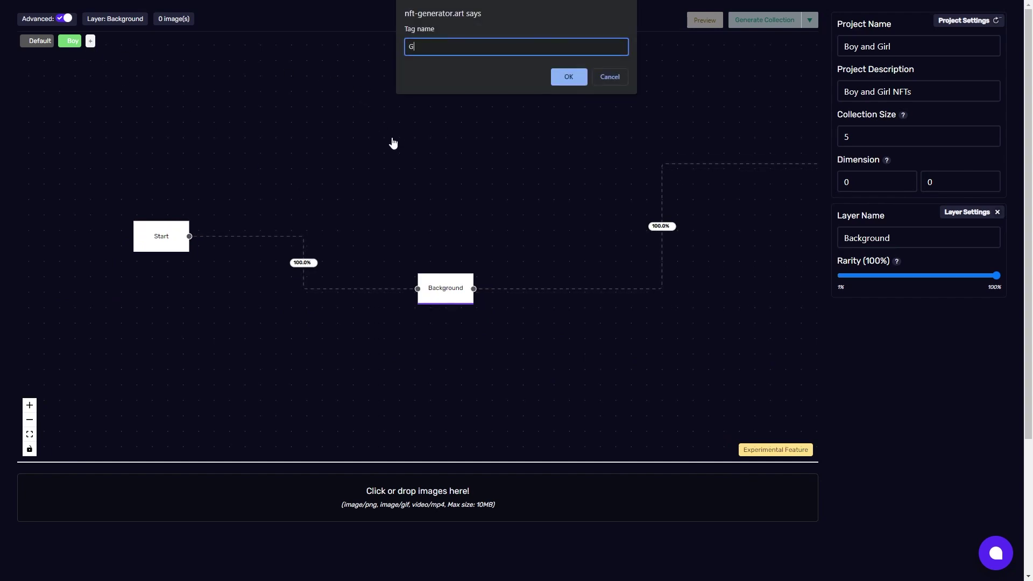
pyautogui.press('Return')
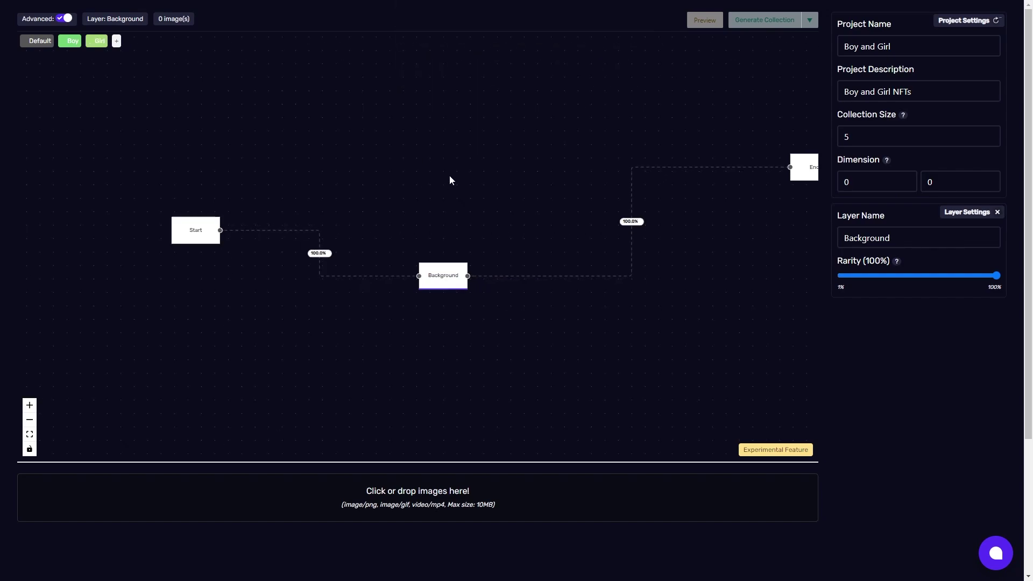
pyautogui.moveTo(376, 289); pyautogui.dragTo(286, 242)
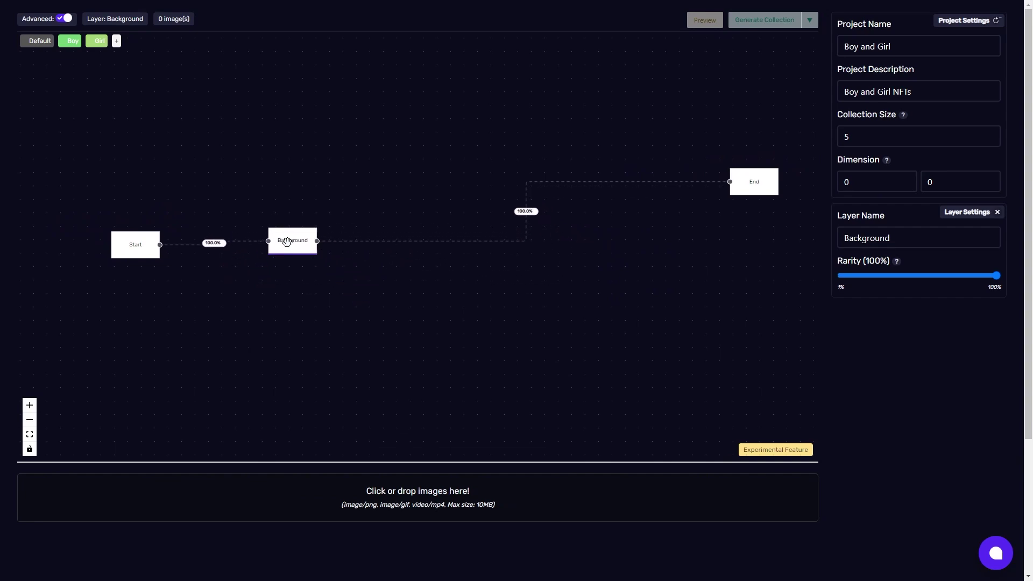
# Delete the Background-to-End link, then colour the Boy tag blue and the Girl tag magenta.
pyautogui.click(535, 217)
pyautogui.scroll(3, 412, 286)
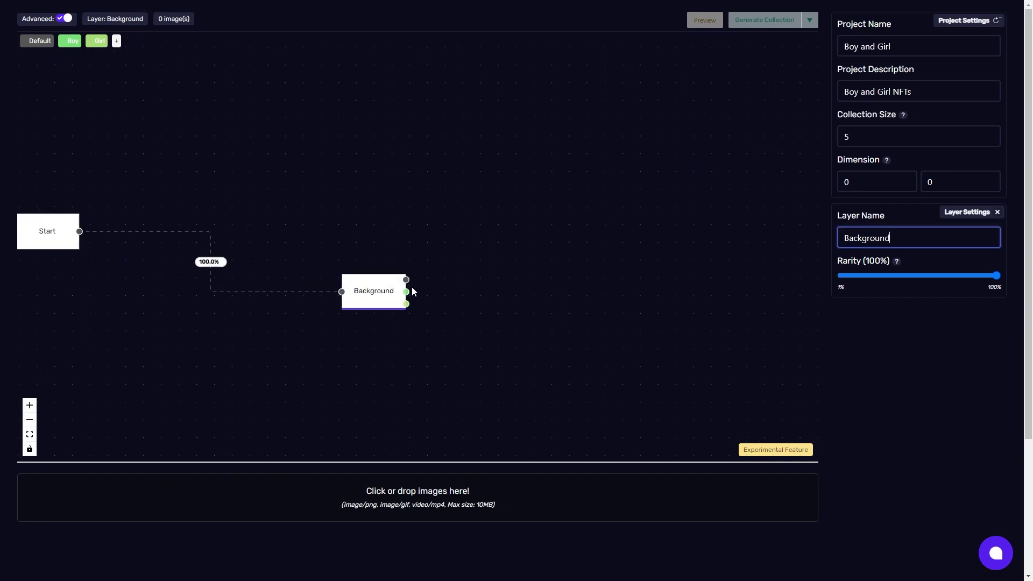
pyautogui.scroll(-2, 386, 308)
pyautogui.scroll(-1, 386, 307)
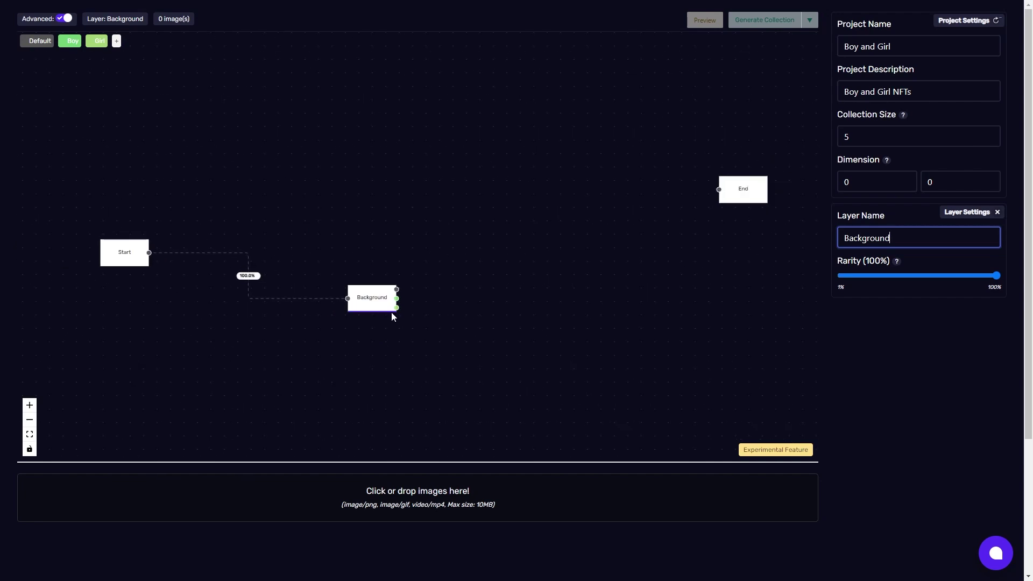
pyautogui.click(64, 42)
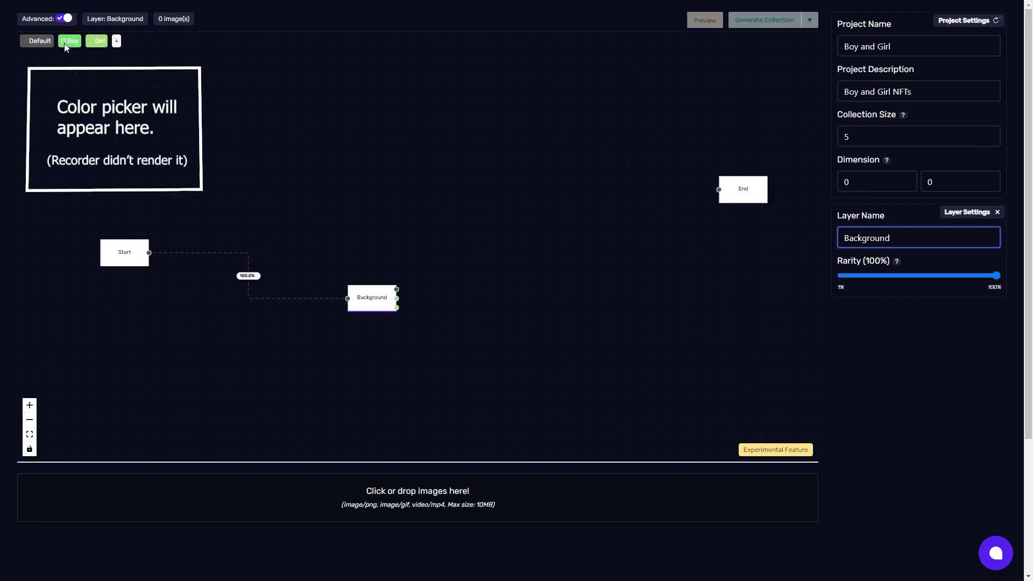
pyautogui.click(64, 43)
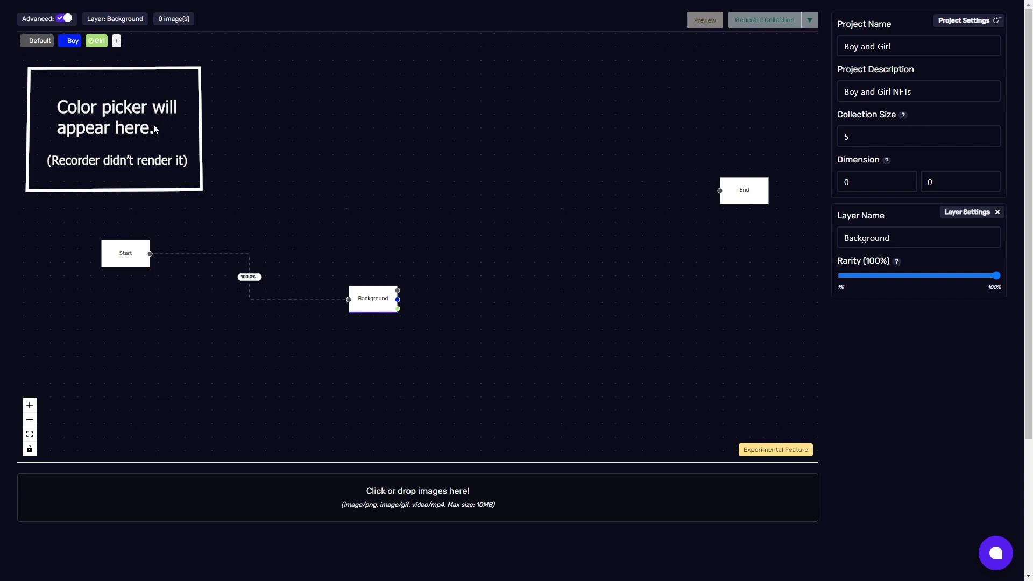
pyautogui.click(226, 43)
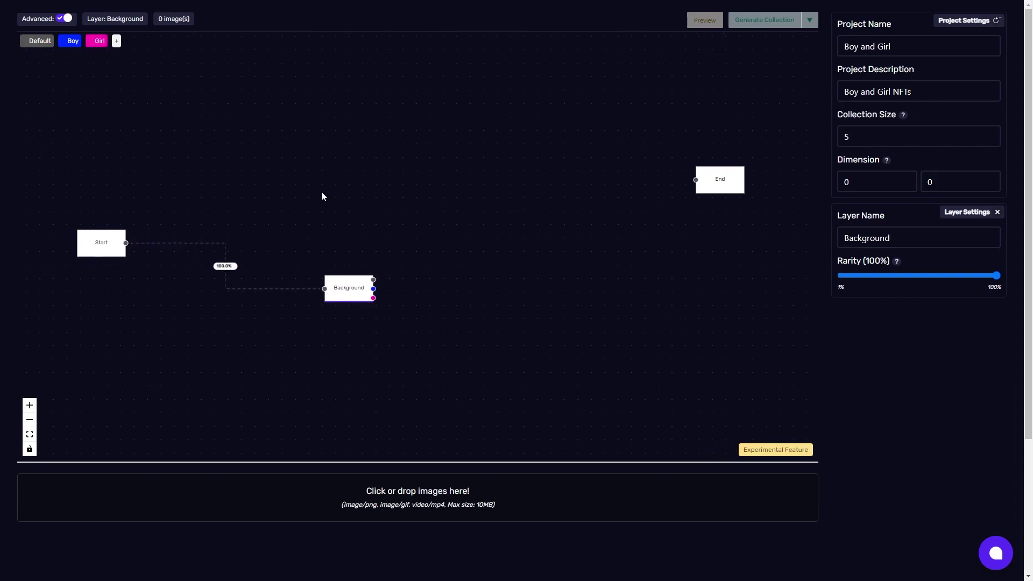
# Group Start, Background and End, then add Layer #3 on the Boy branch and Layer #4 on the Girl branch.
pyautogui.moveTo(344, 285); pyautogui.dragTo(262, 244)
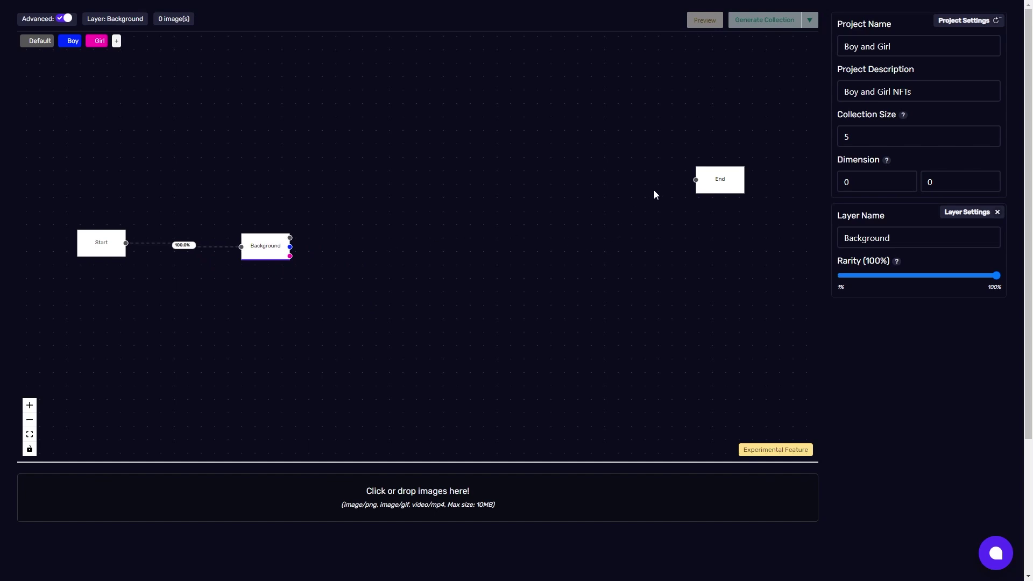
pyautogui.moveTo(724, 183); pyautogui.dragTo(417, 250)
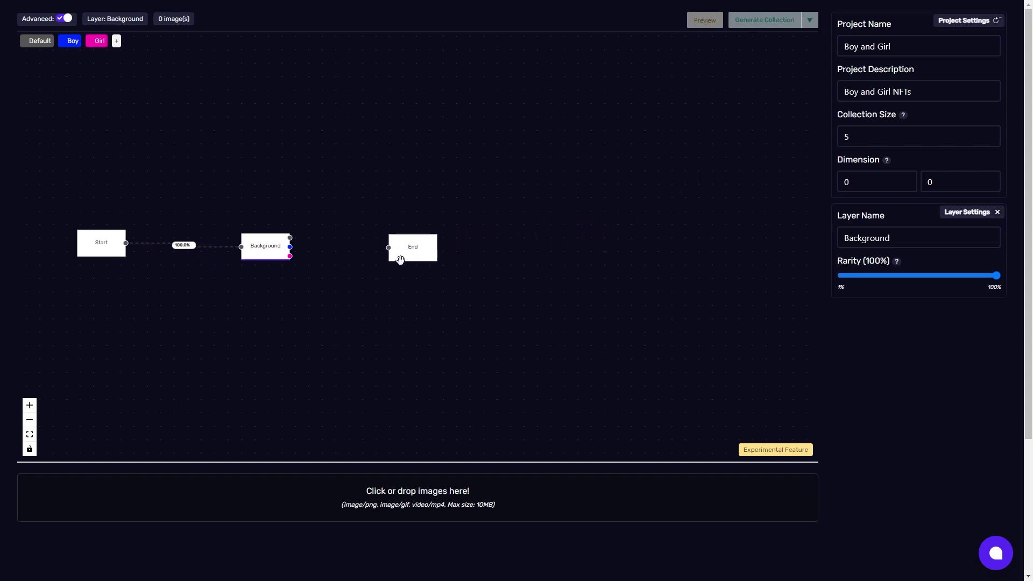
pyautogui.scroll(2, 306, 240)
pyautogui.moveTo(332, 258); pyautogui.dragTo(383, 264)
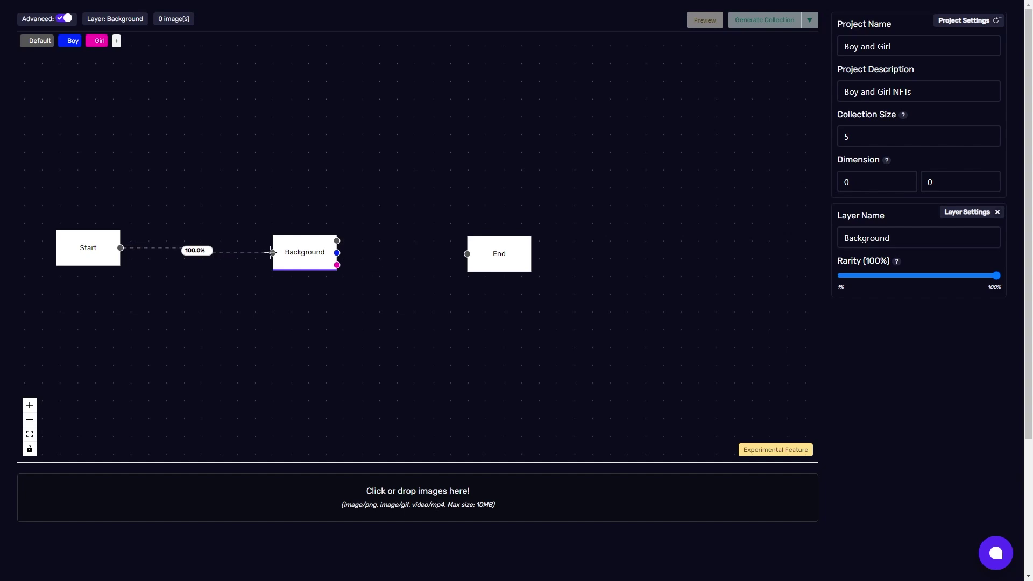
pyautogui.moveTo(305, 252); pyautogui.dragTo(281, 257)
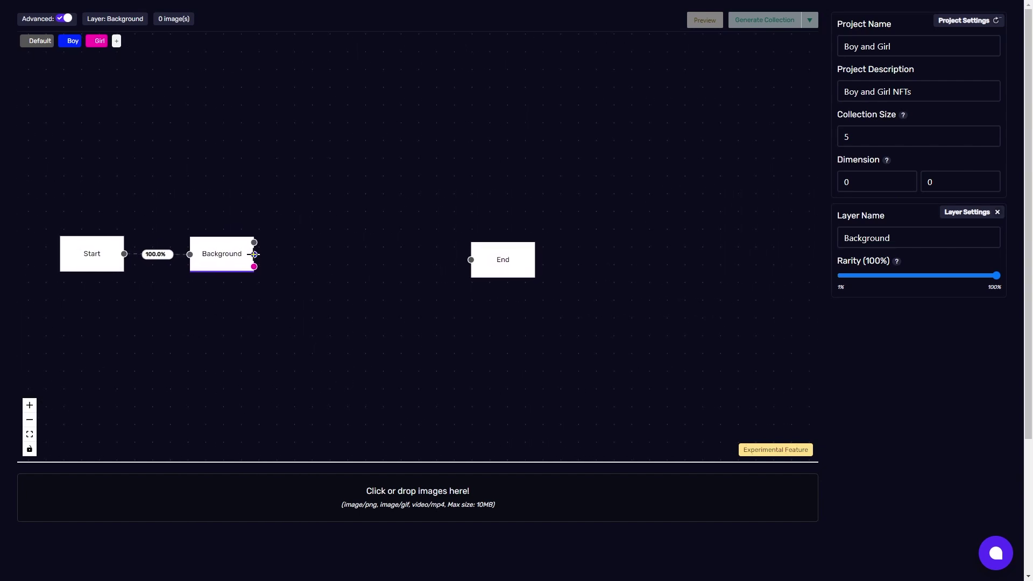
pyautogui.click(255, 254)
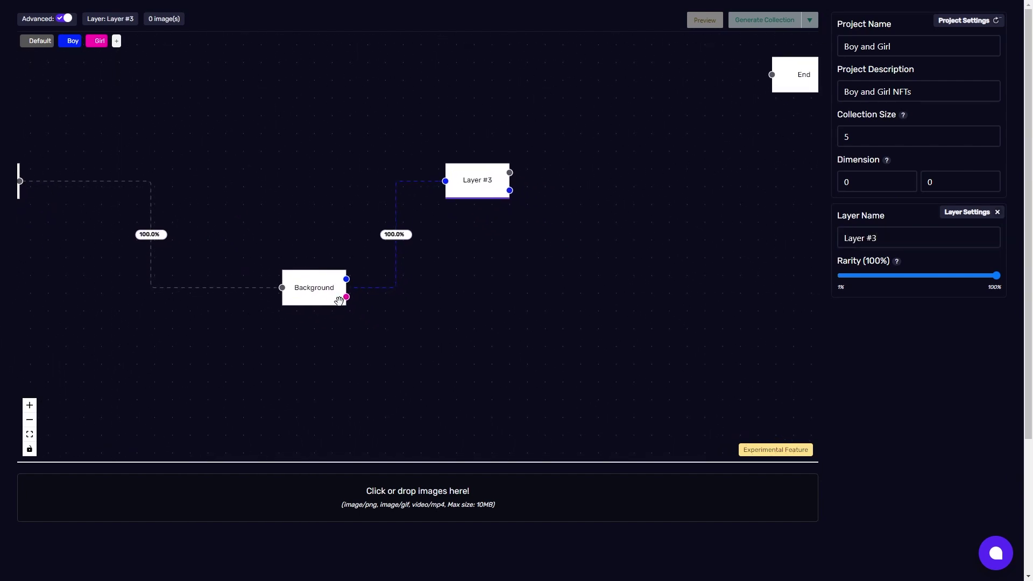
pyautogui.click(347, 296)
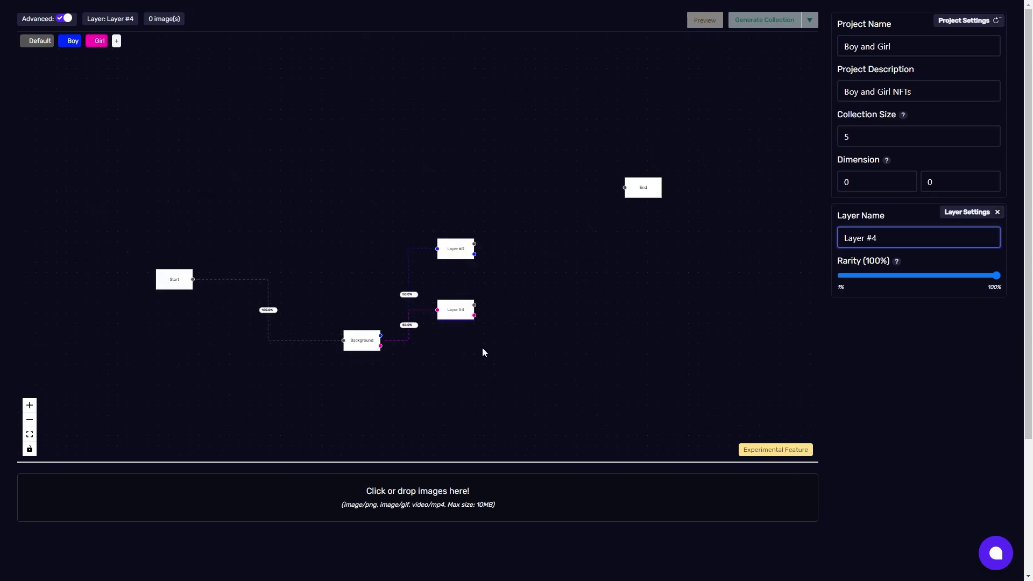
# Rename both Layer #4 and Layer #3 to 'Body'.
pyautogui.moveTo(413, 297); pyautogui.dragTo(414, 365)
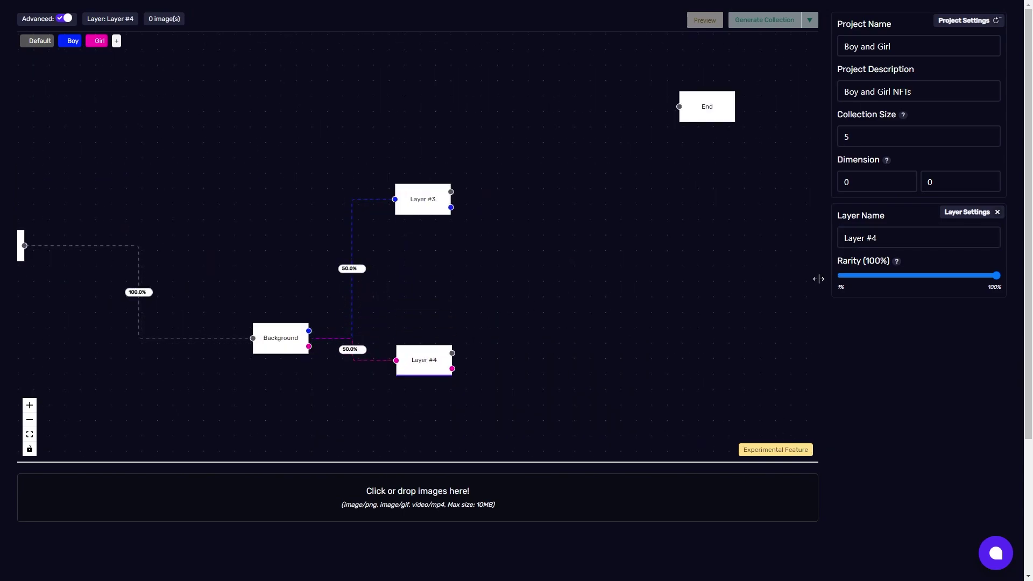
pyautogui.click(907, 244)
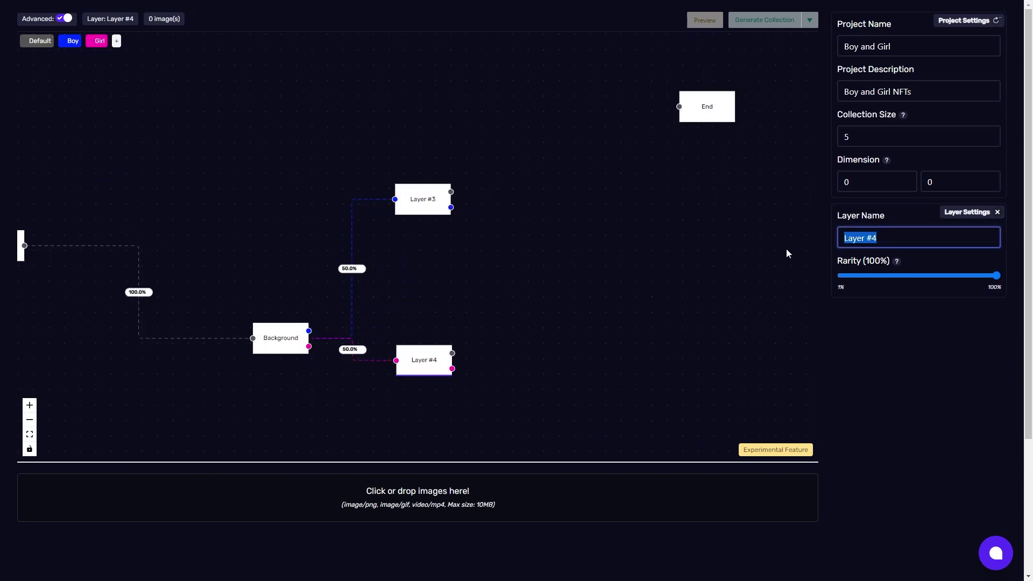
pyautogui.write('Body')
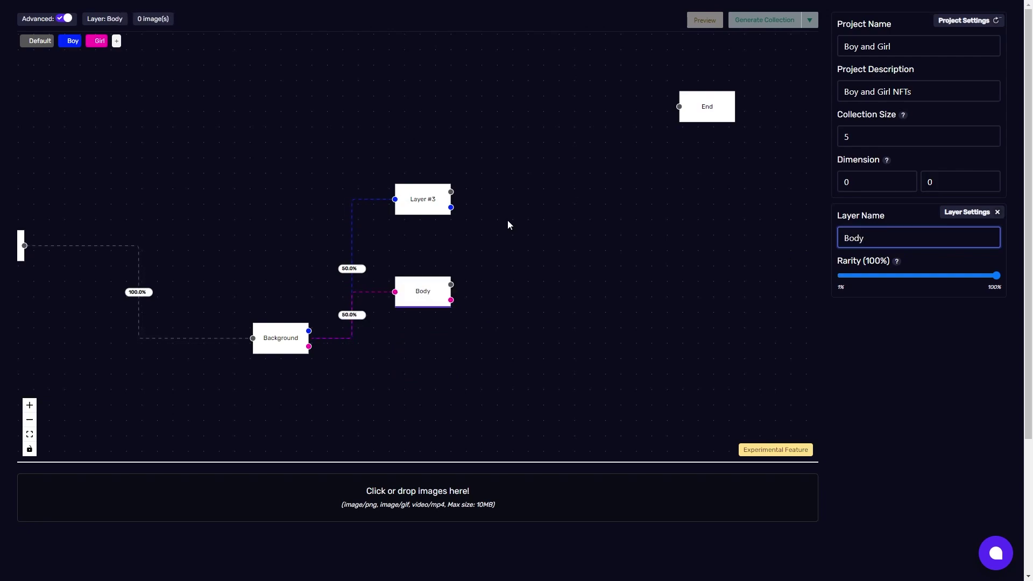
pyautogui.click(430, 205)
pyautogui.click(955, 240)
pyautogui.press('BackSpace')
pyautogui.press('BackSpace')
pyautogui.press('BackSpace')
pyautogui.press('BackSpace')
pyautogui.press('BackSpace')
pyautogui.press('BackSpace')
pyautogui.press('BackSpace')
pyautogui.press('BackSpace')
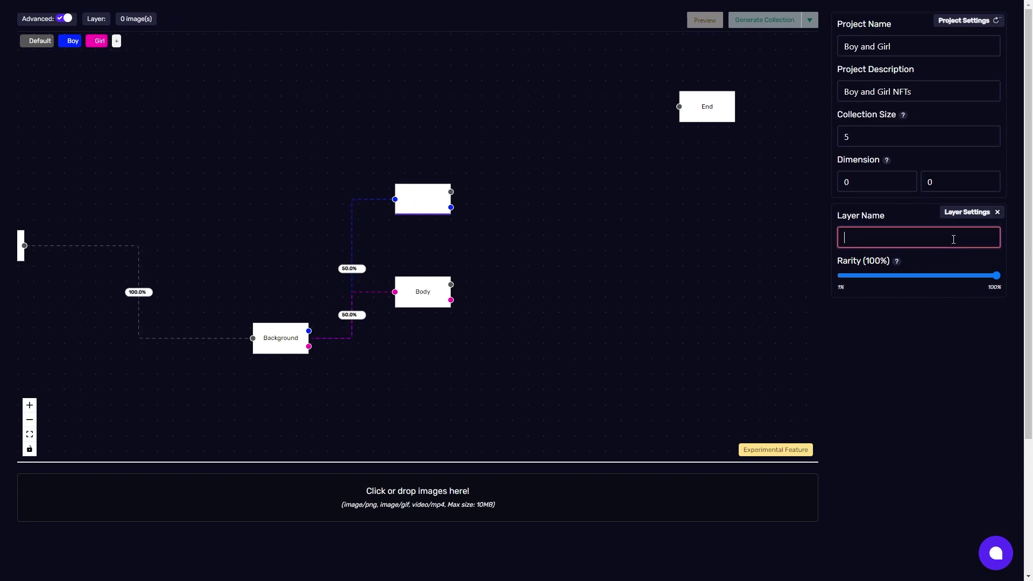
pyautogui.write('Body')
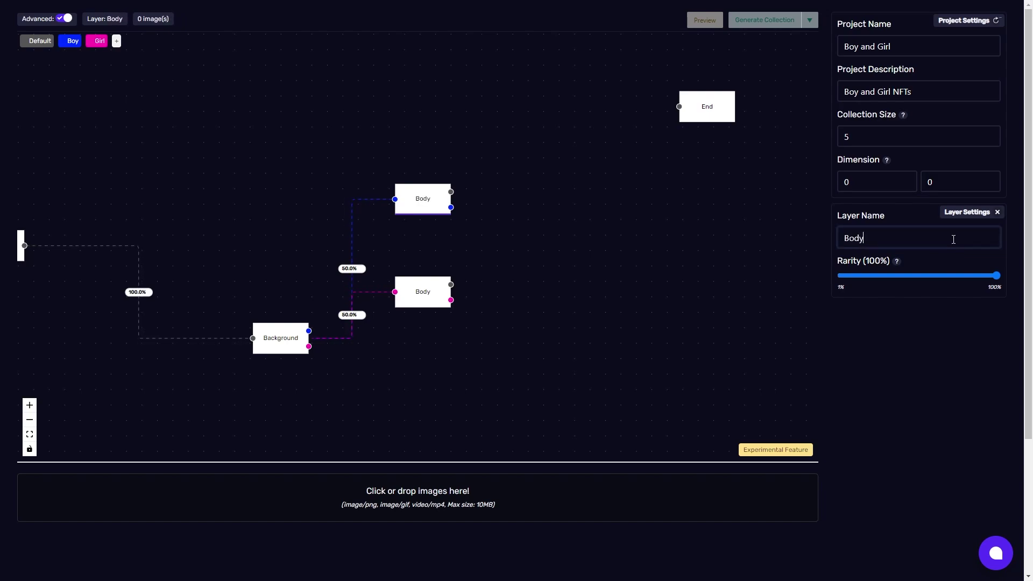
pyautogui.click(729, 259)
# Shift Background and both Body nodes left and set the Body rarities to 59% and 27%.
pyautogui.moveTo(287, 331); pyautogui.dragTo(162, 239)
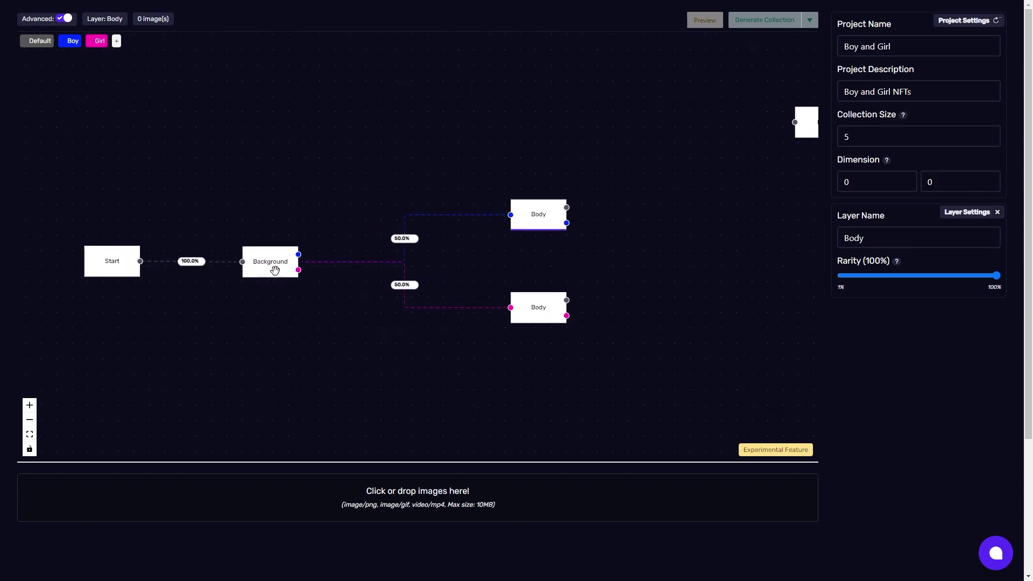
pyautogui.moveTo(545, 320); pyautogui.dragTo(443, 350)
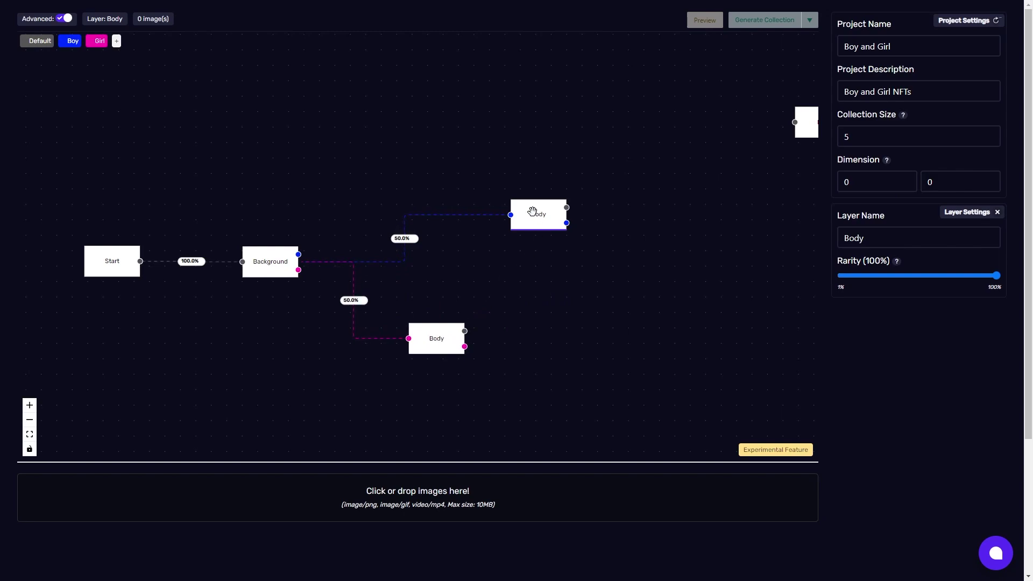
pyautogui.moveTo(529, 211); pyautogui.dragTo(432, 209)
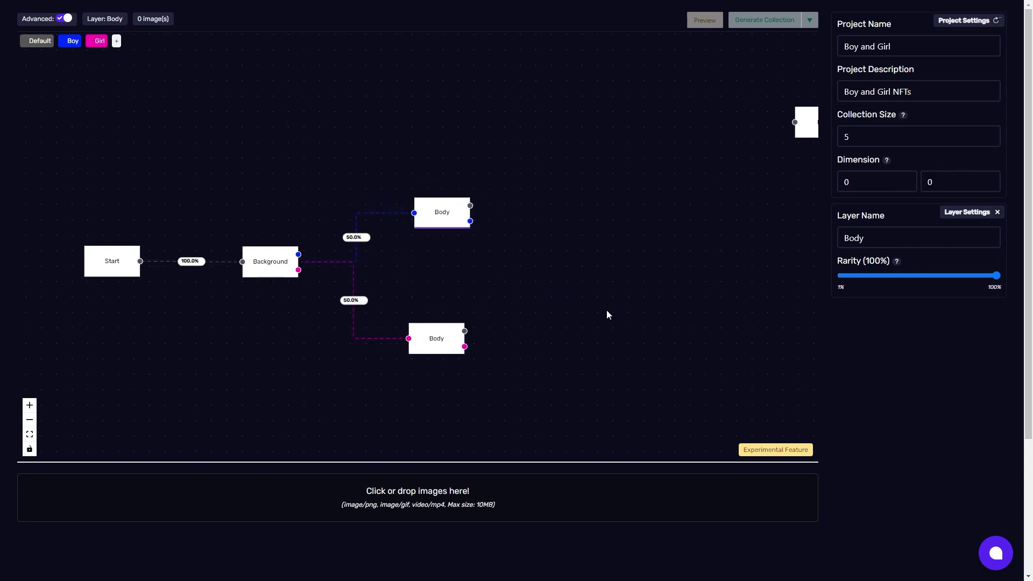
pyautogui.moveTo(918, 277); pyautogui.dragTo(1008, 277)
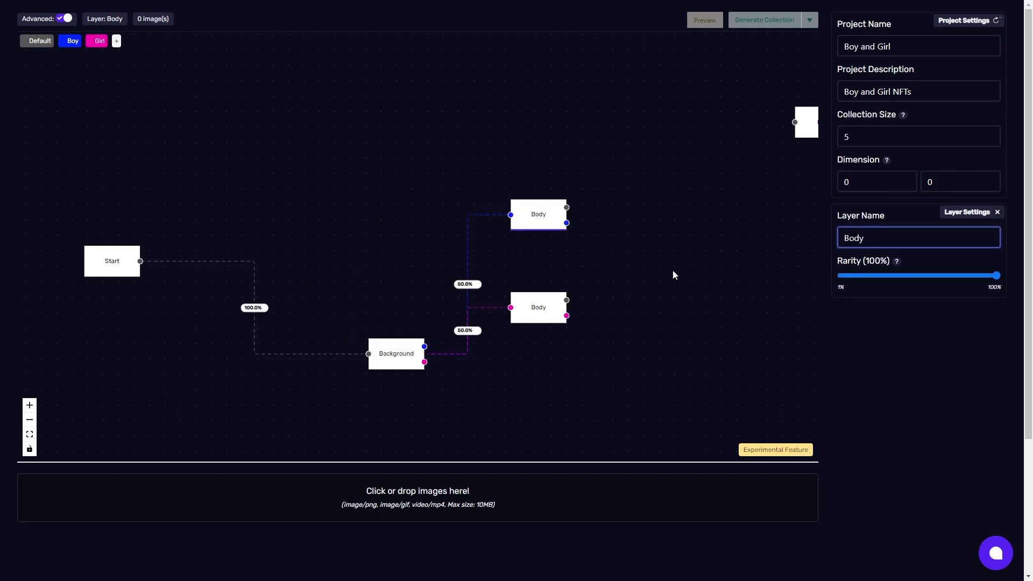
pyautogui.click(469, 277)
pyautogui.moveTo(844, 276); pyautogui.dragTo(1021, 288)
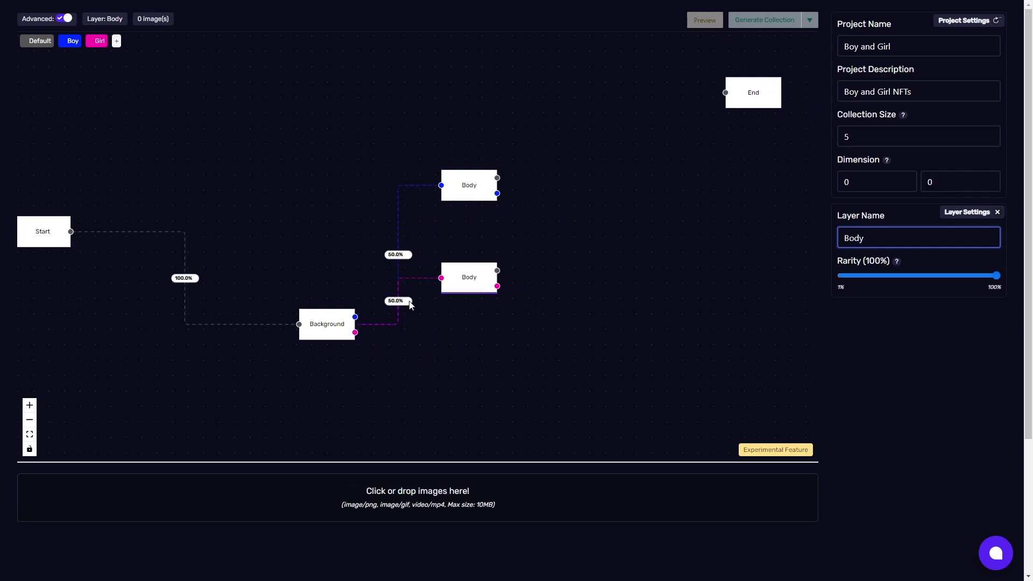
# Pull Background beside Start and move both Body nodes in close to it.
pyautogui.moveTo(327, 326); pyautogui.dragTo(194, 233)
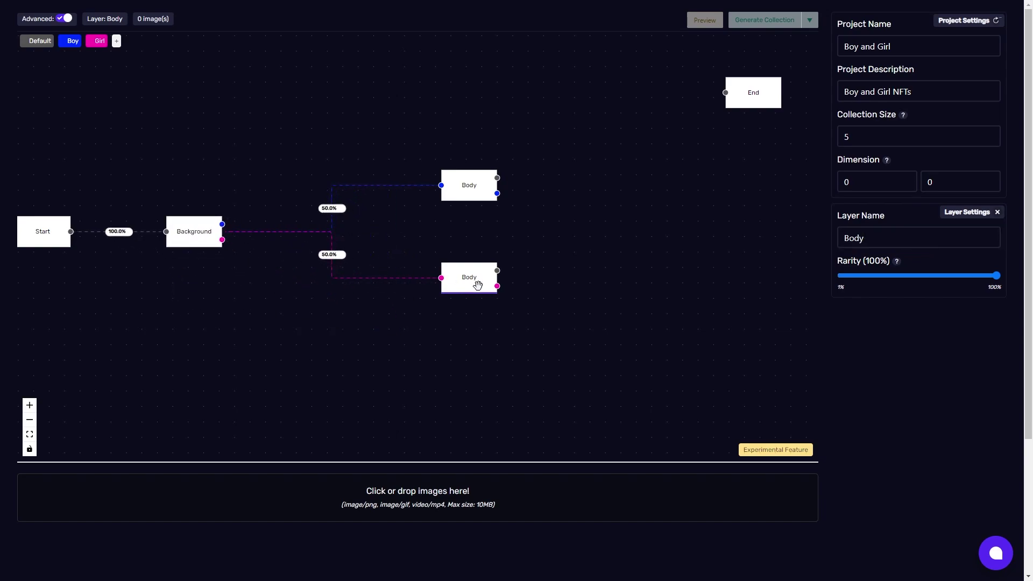
pyautogui.moveTo(478, 283); pyautogui.dragTo(381, 289)
pyautogui.moveTo(467, 183); pyautogui.dragTo(369, 192)
# Move the lower Body node under Background and connect it into Layer #5 alongside the upper Body.
pyautogui.moveTo(444, 223); pyautogui.dragTo(369, 234)
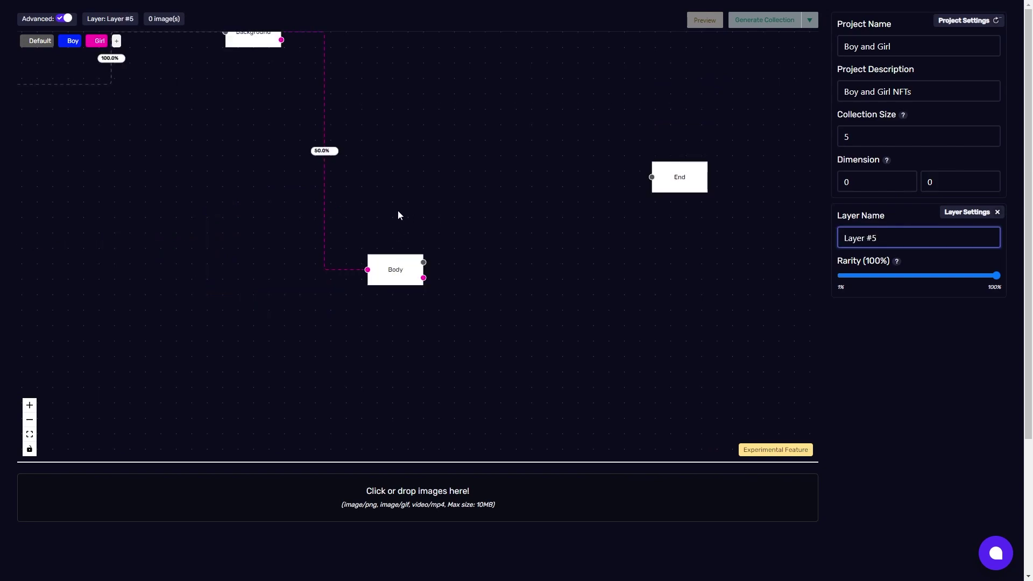
pyautogui.moveTo(396, 209); pyautogui.dragTo(437, 297)
pyautogui.scroll(-2, 437, 297)
pyautogui.scroll(2, 434, 252)
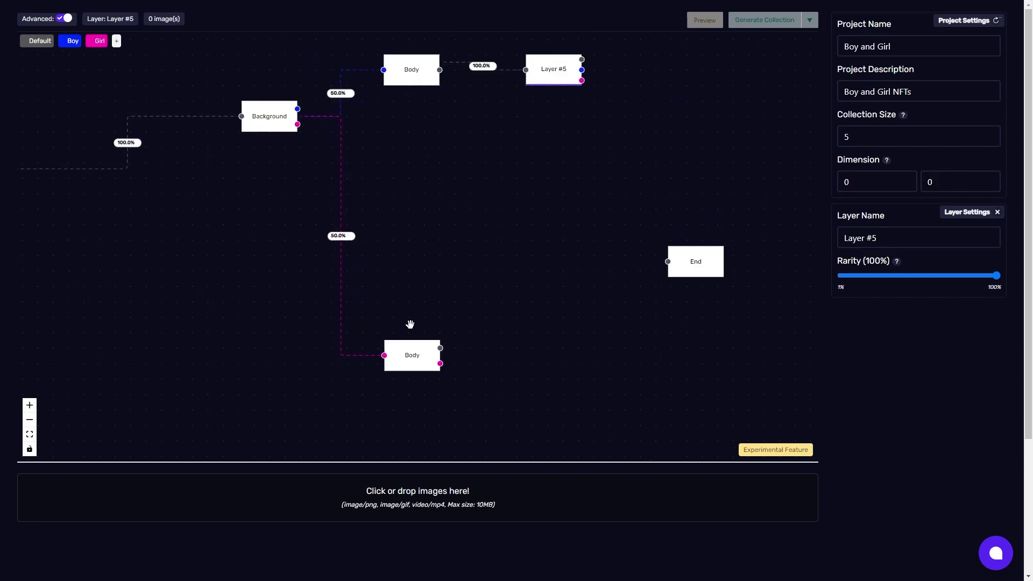
pyautogui.moveTo(410, 344); pyautogui.dragTo(398, 153)
pyautogui.scroll(3, 395, 216)
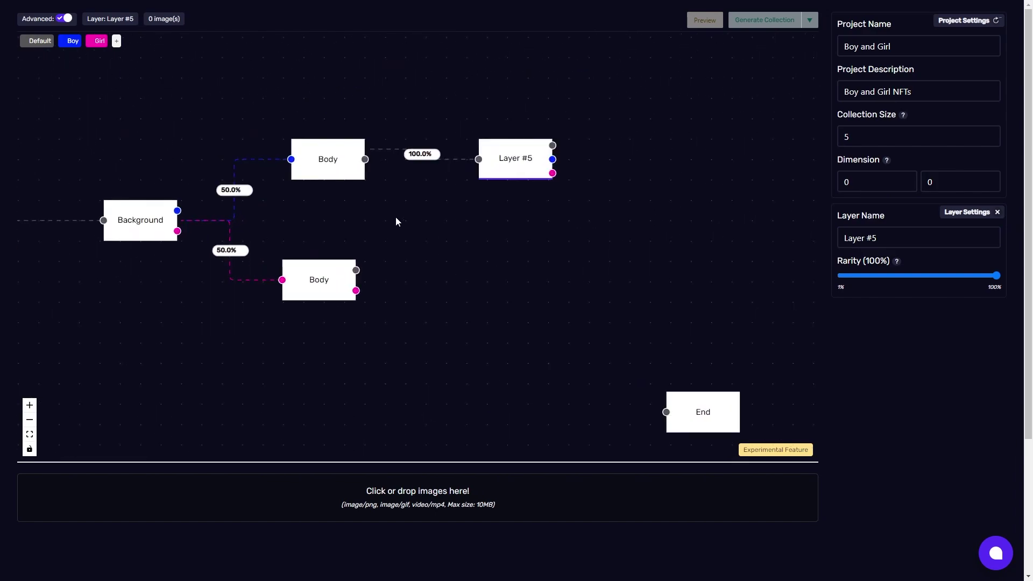
pyautogui.moveTo(356, 270); pyautogui.dragTo(477, 162)
pyautogui.moveTo(356, 270); pyautogui.dragTo(479, 160)
# Rename Layer #5 to 'Head' and shift the Head node and graph left to make room.
pyautogui.moveTo(885, 238); pyautogui.dragTo(784, 243)
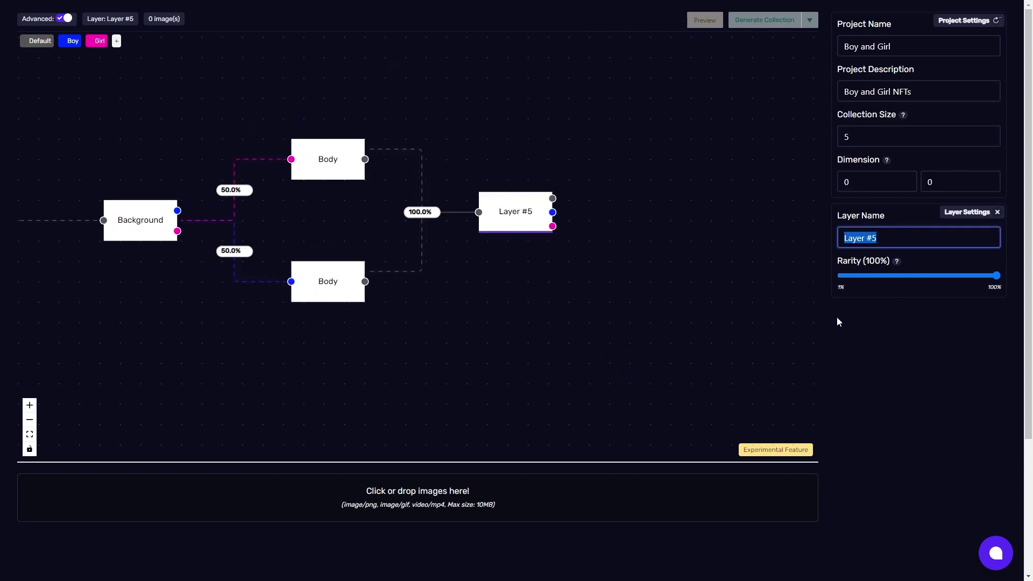
pyautogui.write('Head')
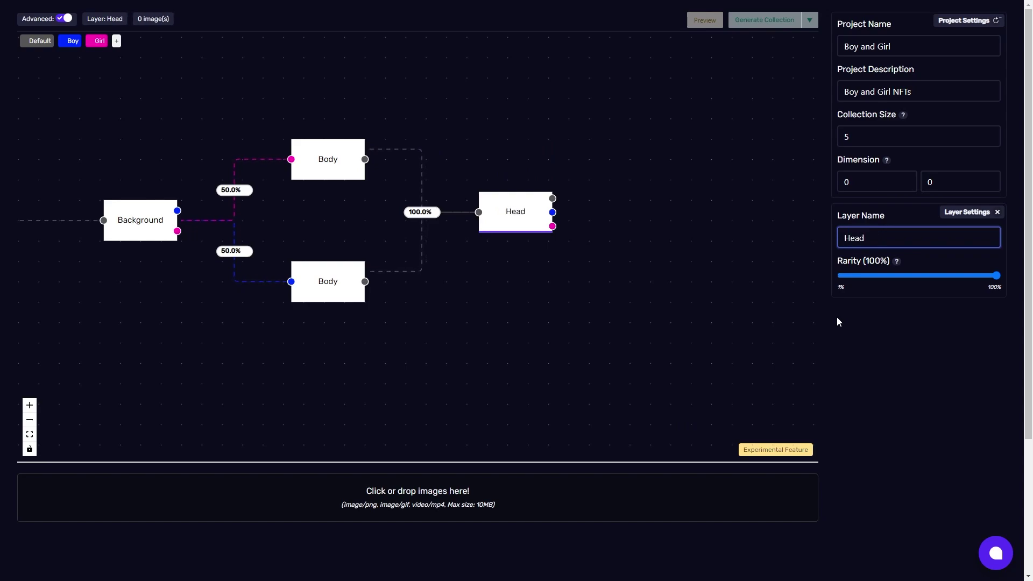
pyautogui.click(509, 396)
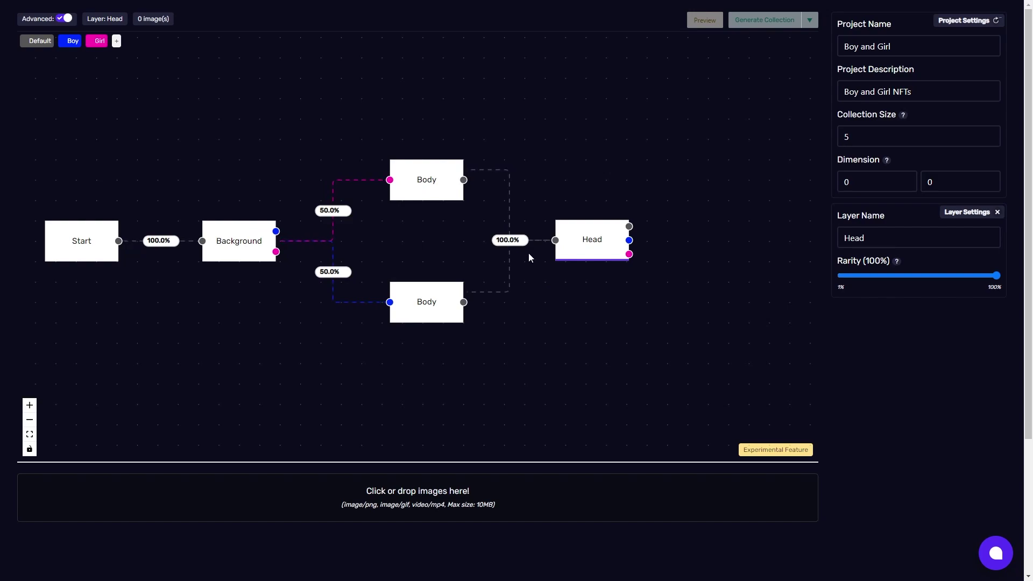
pyautogui.click(595, 237)
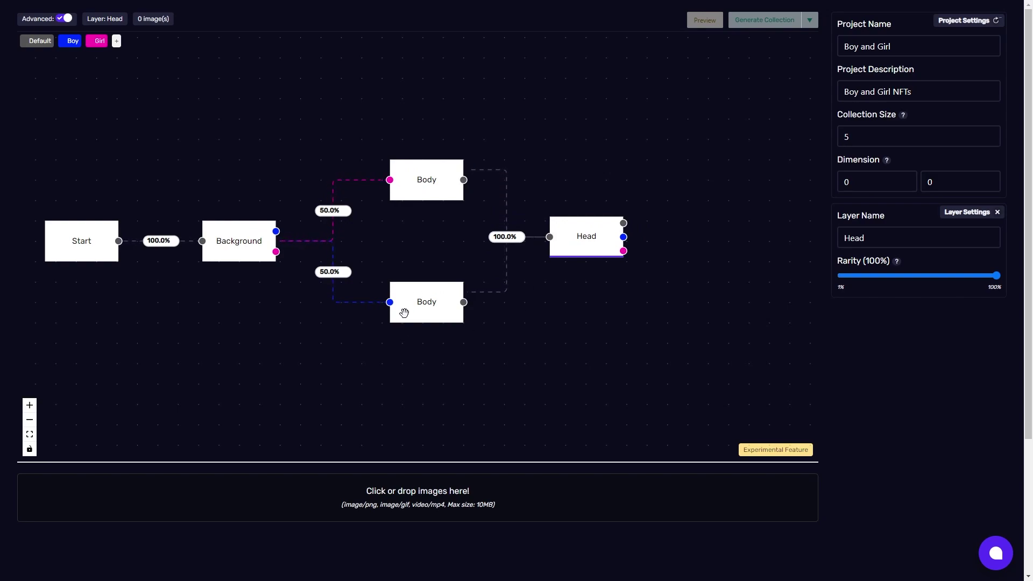
pyautogui.moveTo(583, 235); pyautogui.dragTo(560, 237)
pyautogui.moveTo(580, 311); pyautogui.dragTo(546, 311)
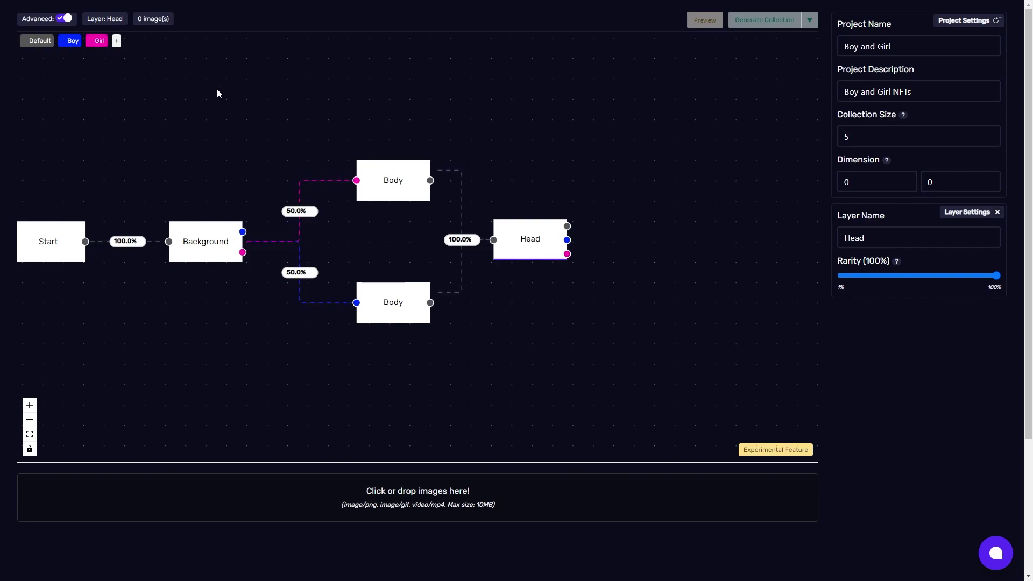
pyautogui.moveTo(564, 173); pyautogui.dragTo(337, 172)
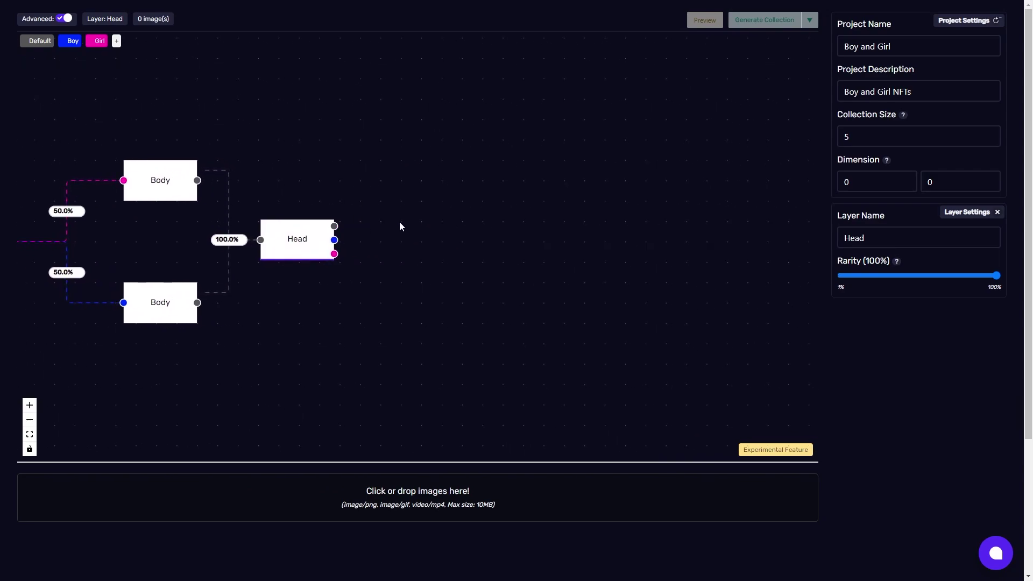
# Add an Eyebrows layer after Head, then an Eyes layer after Eyebrows.
pyautogui.click(334, 226)
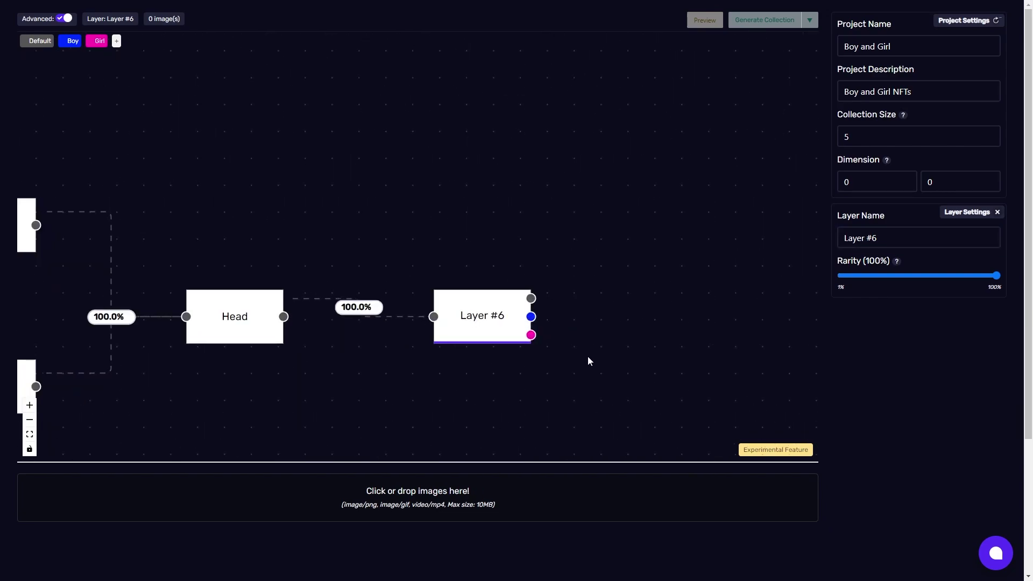
pyautogui.click(912, 238)
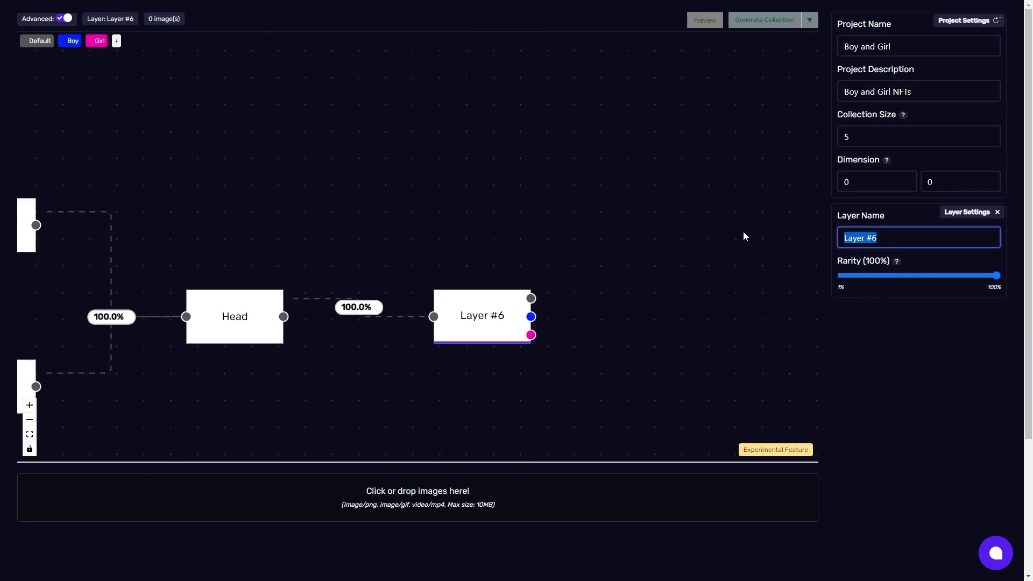
pyautogui.write('Eyebrows')
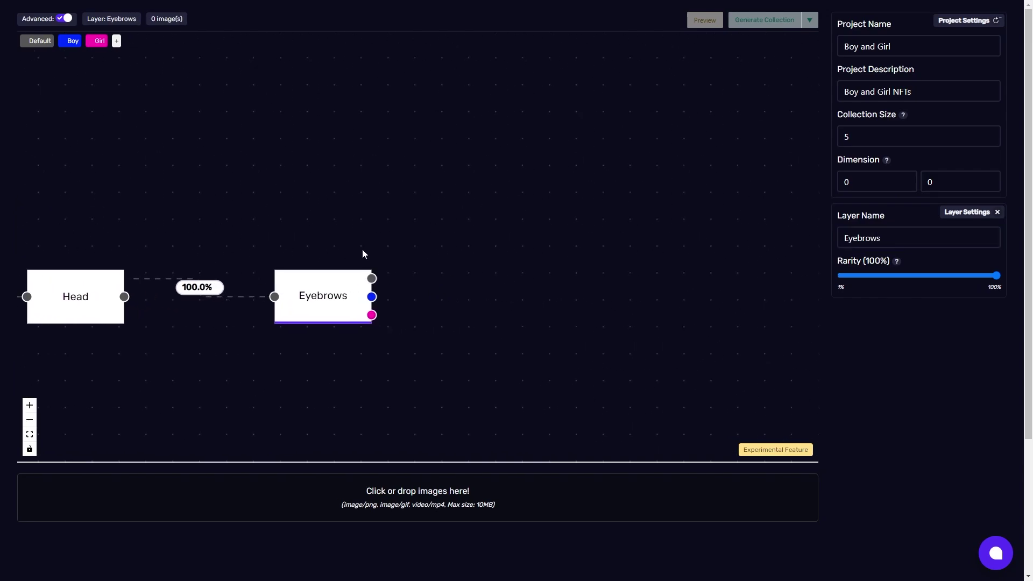
pyautogui.click(372, 278)
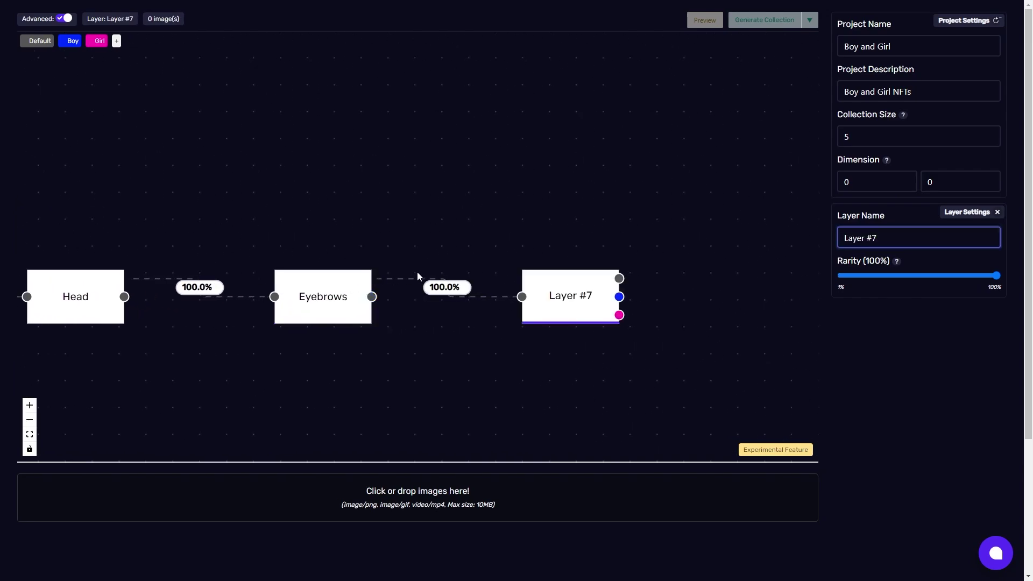
pyautogui.moveTo(885, 239); pyautogui.dragTo(792, 232)
pyautogui.write('Eyes')
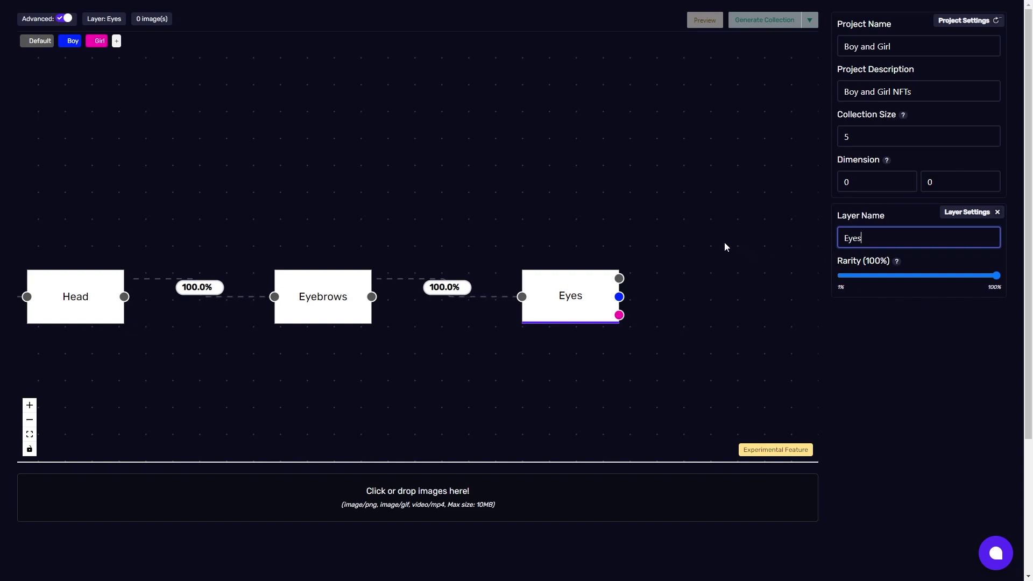
# Continue the chain with a Nose layer after Eyes and a Mouth layer after Nose.
pyautogui.hscroll(3, 561, 224)
pyautogui.click(468, 281)
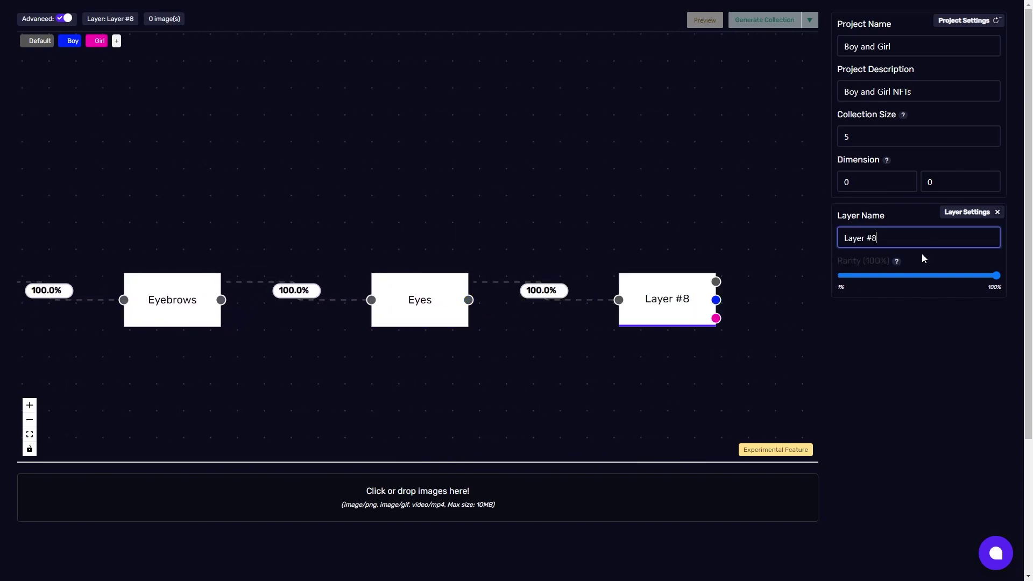
pyautogui.hotkey('ctrl', 'a')
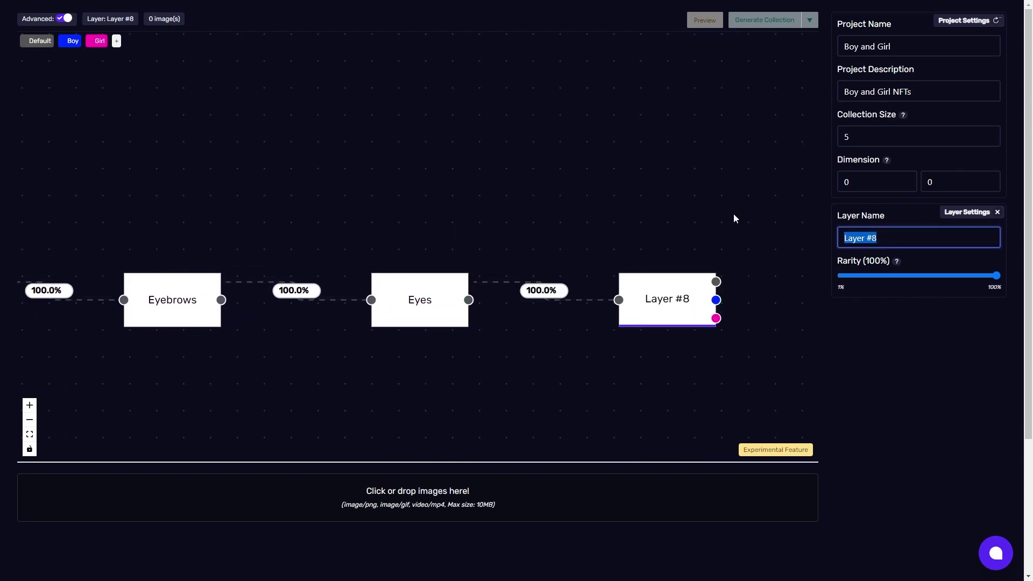
pyautogui.write('Nose')
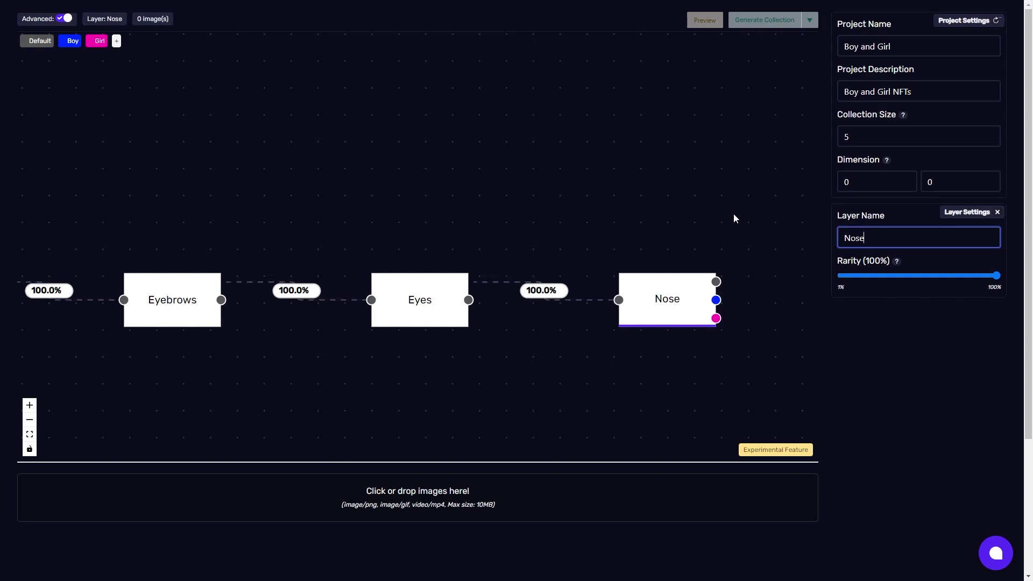
pyautogui.moveTo(651, 155); pyautogui.dragTo(442, 146)
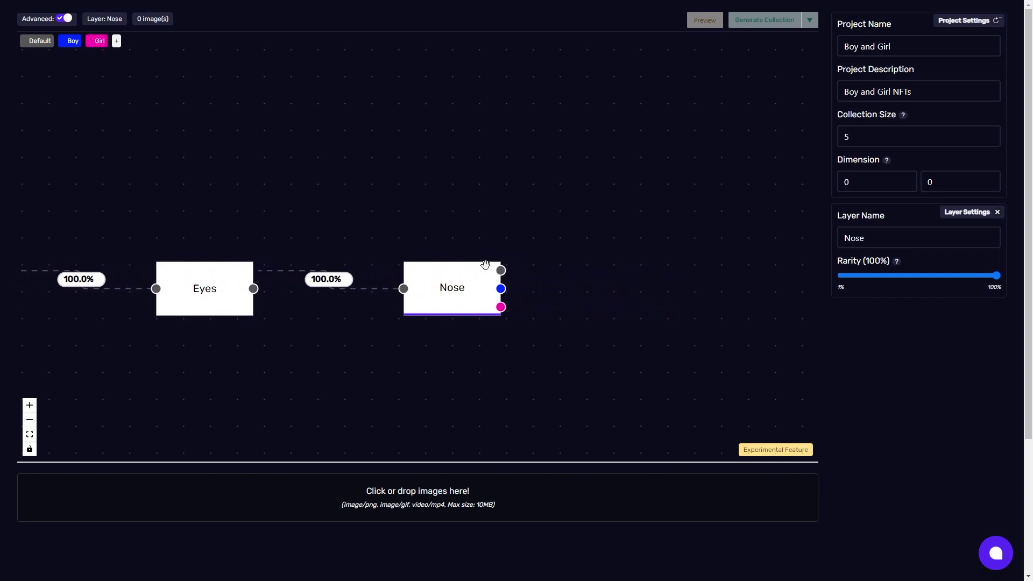
pyautogui.click(500, 269)
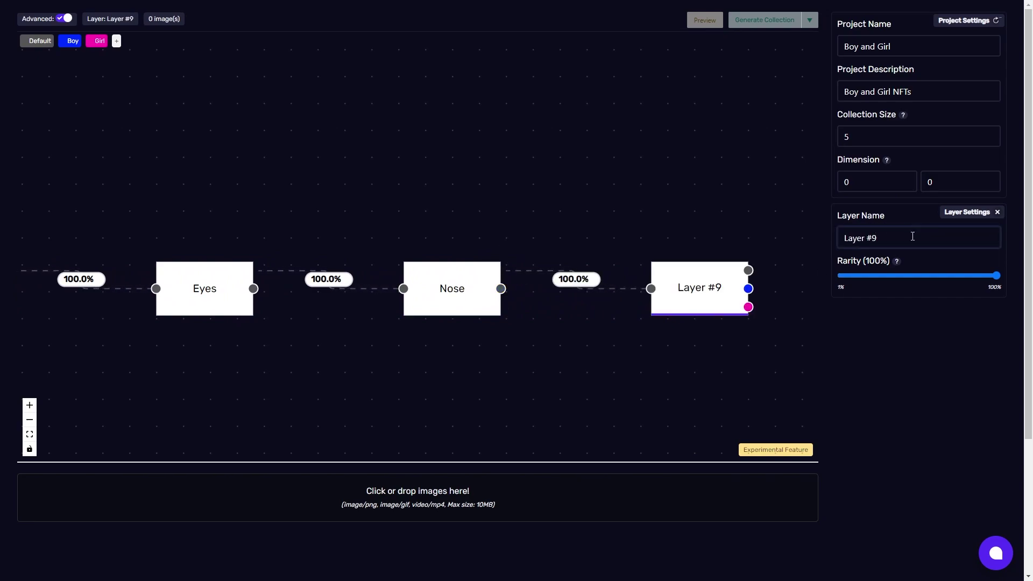
pyautogui.moveTo(911, 233); pyautogui.dragTo(813, 246)
pyautogui.write('Mouth')
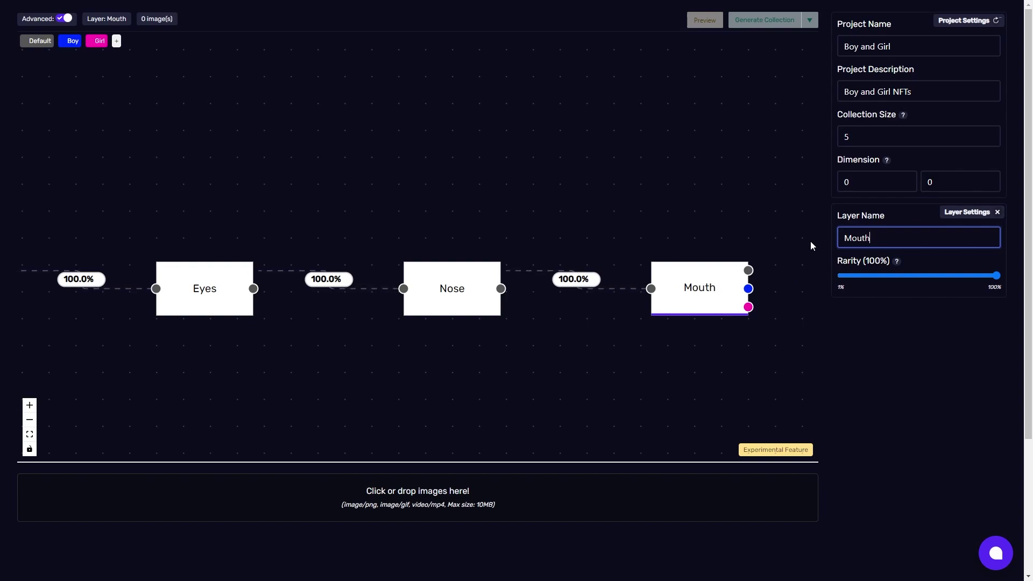
# Confirm the Mouth name, then unlink and delete the stray Layer #10 and Layer #11 nodes off Nose.
pyautogui.click(664, 201)
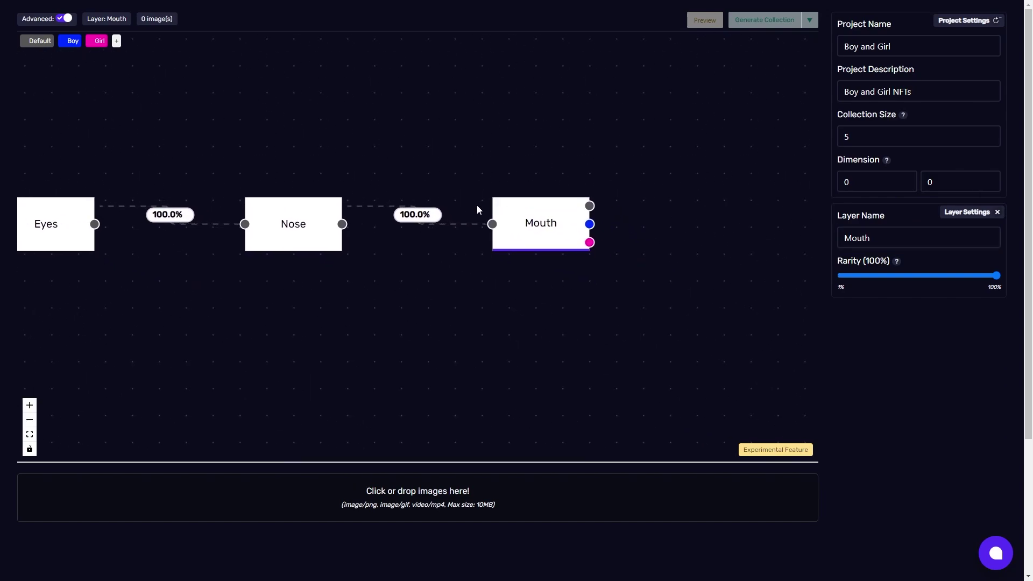
pyautogui.moveTo(343, 223); pyautogui.dragTo(473, 231)
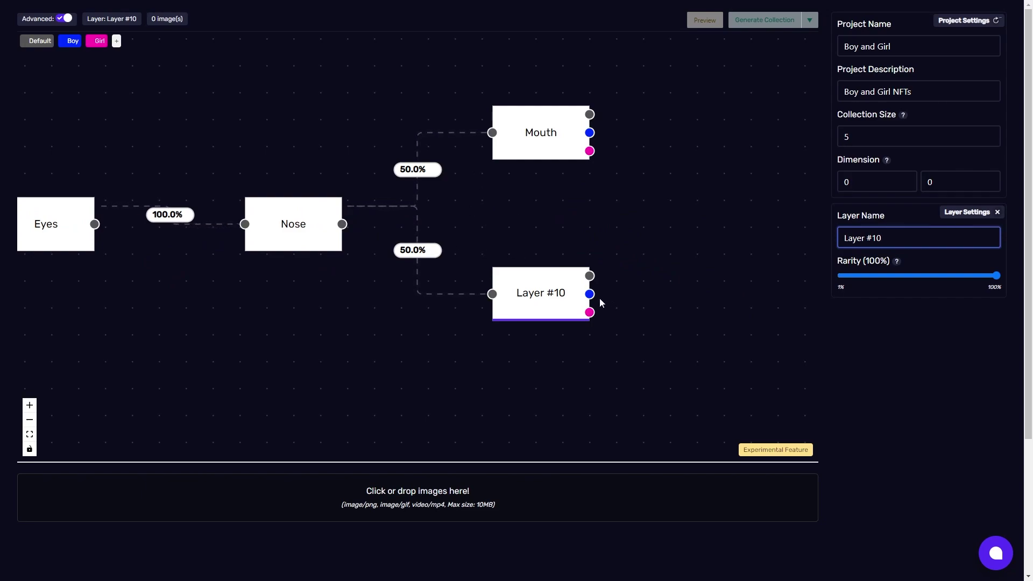
pyautogui.moveTo(589, 294); pyautogui.dragTo(692, 207)
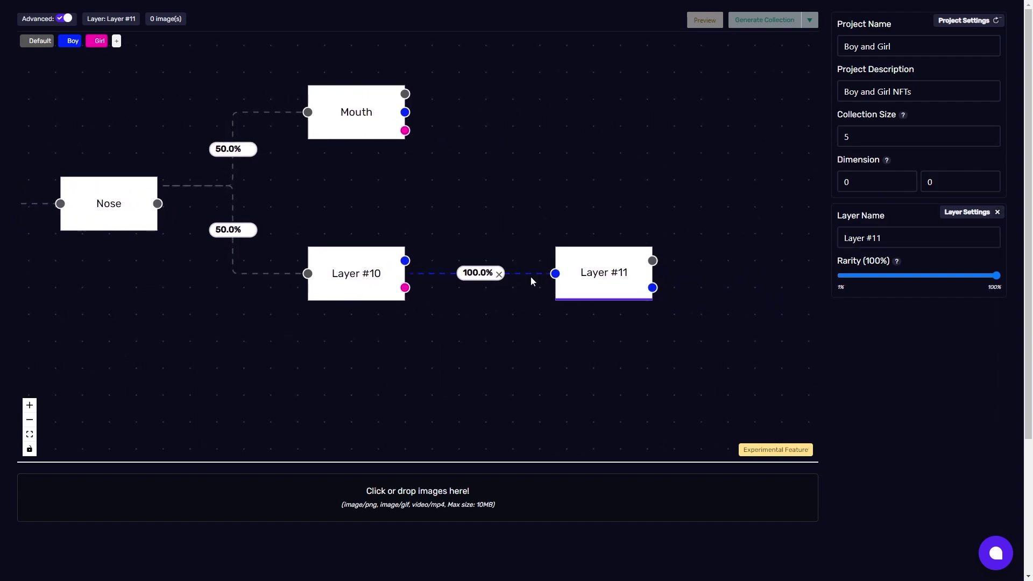
pyautogui.click(493, 272)
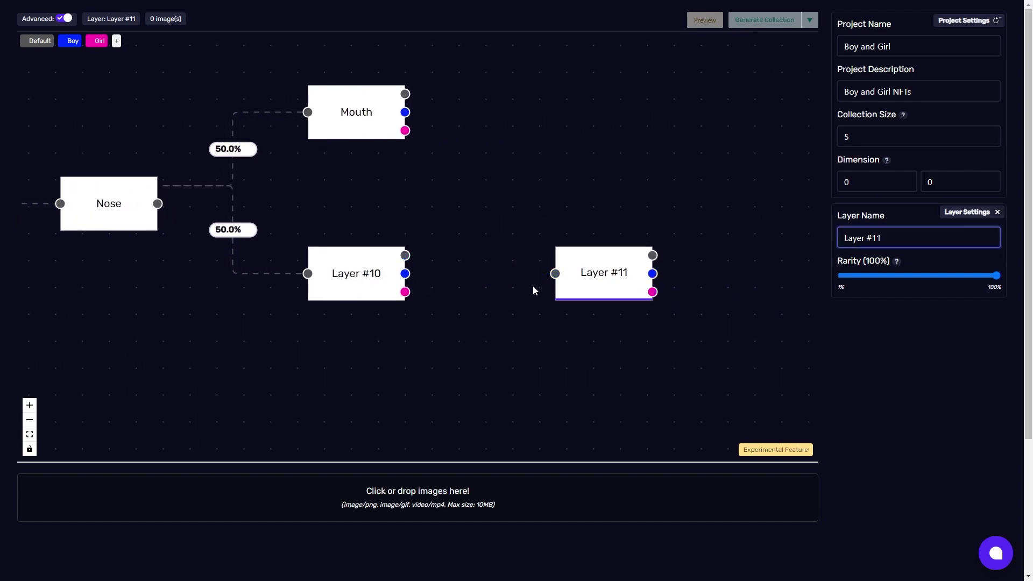
pyautogui.click(250, 231)
pyautogui.moveTo(269, 244); pyautogui.dragTo(315, 292)
pyautogui.click(381, 321)
pyautogui.click(997, 212)
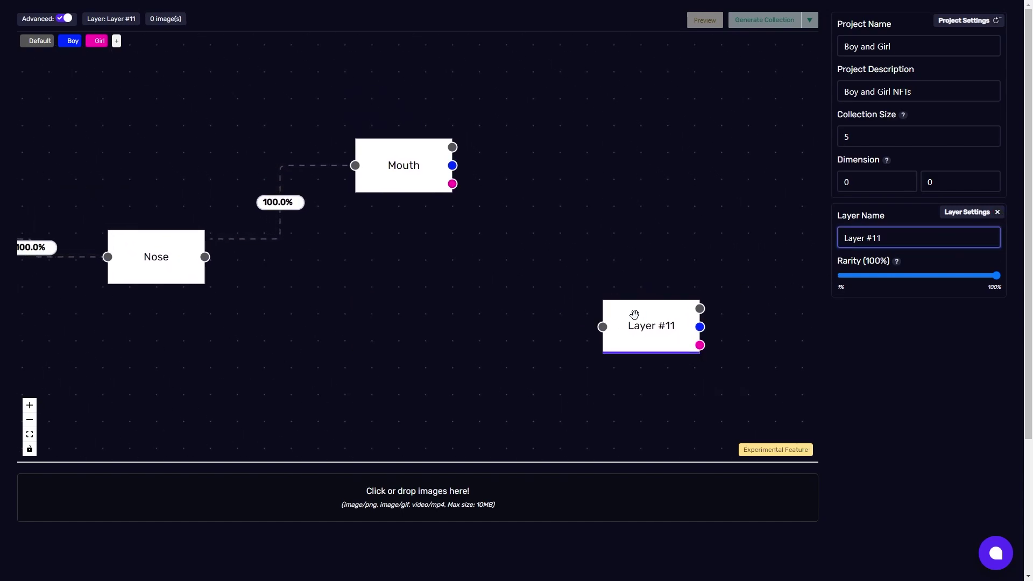
pyautogui.click(997, 212)
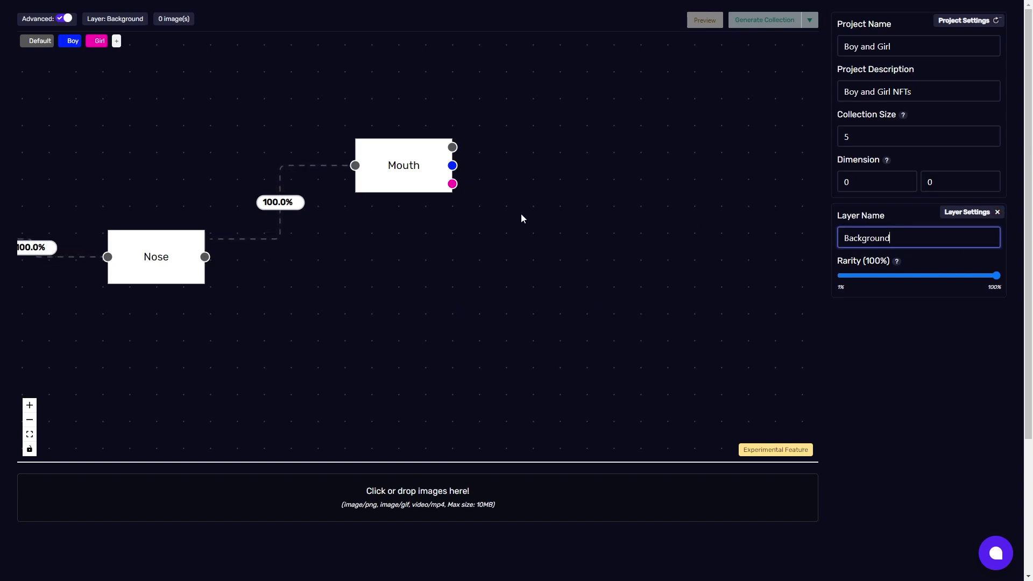
# Move Mouth lower and add a layer named 'Hair' after Mouth on the Boy path.
pyautogui.moveTo(402, 218); pyautogui.dragTo(381, 317)
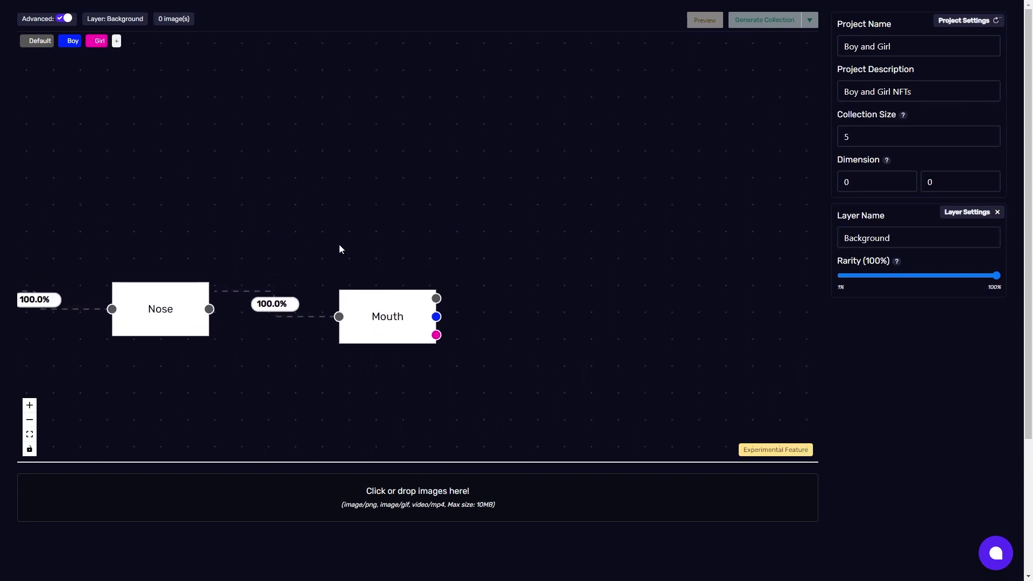
pyautogui.moveTo(338, 246); pyautogui.dragTo(551, 214)
pyautogui.scroll(-3, 552, 215)
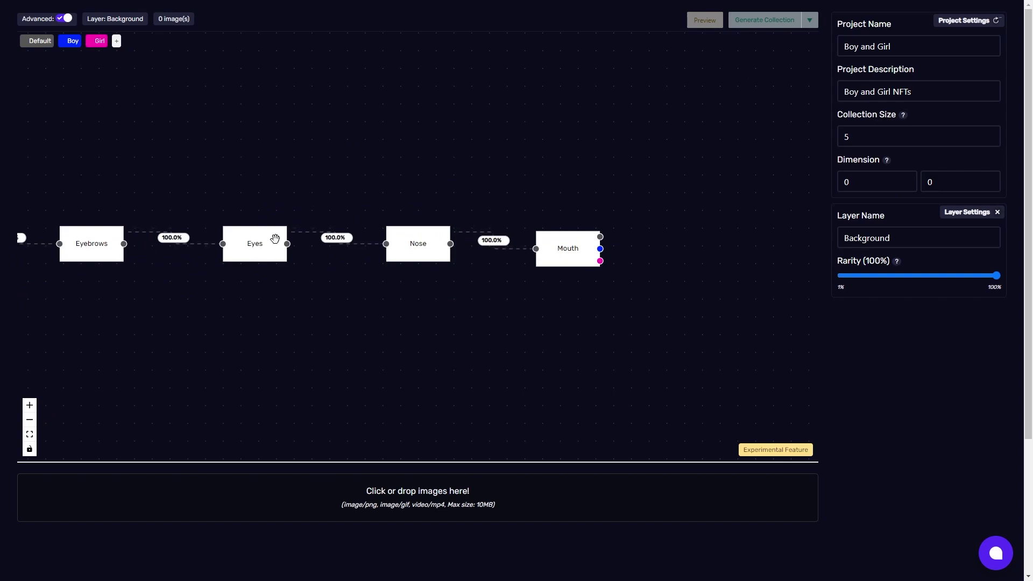
pyautogui.scroll(4, 709, 219)
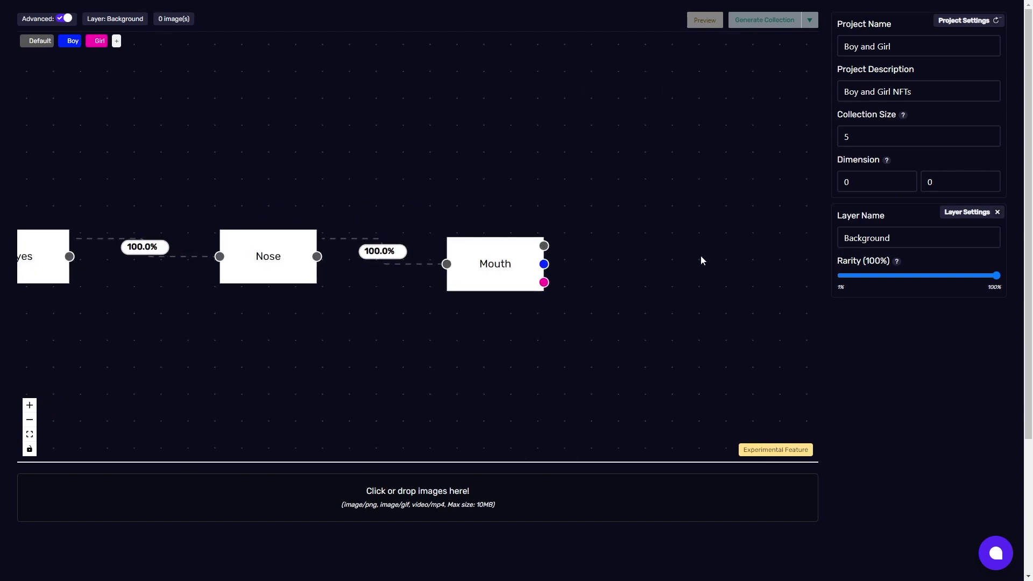
pyautogui.moveTo(701, 257); pyautogui.dragTo(459, 231)
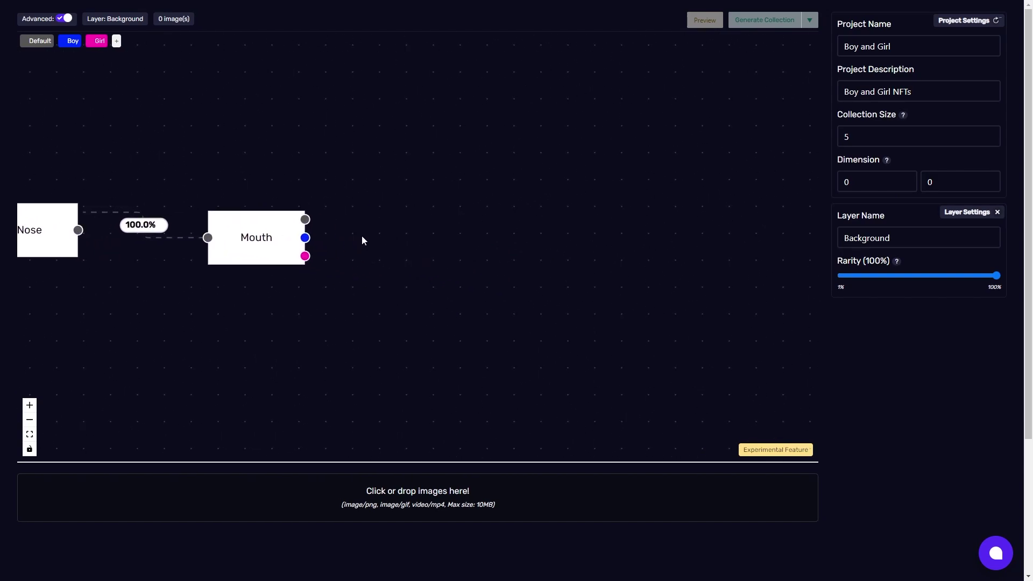
pyautogui.moveTo(361, 240); pyautogui.dragTo(338, 259)
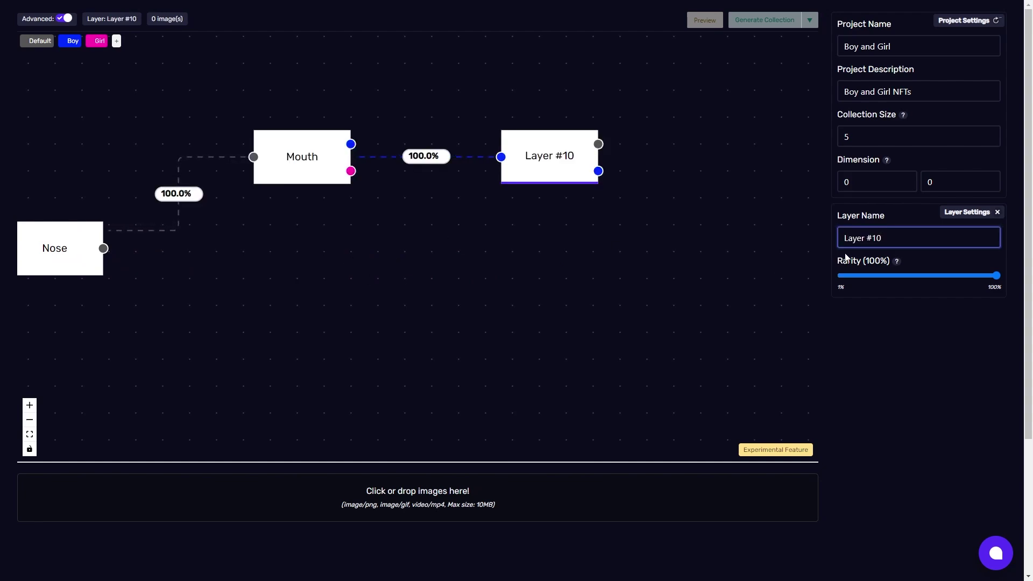
pyautogui.moveTo(913, 237); pyautogui.dragTo(733, 224)
pyautogui.write('Hair')
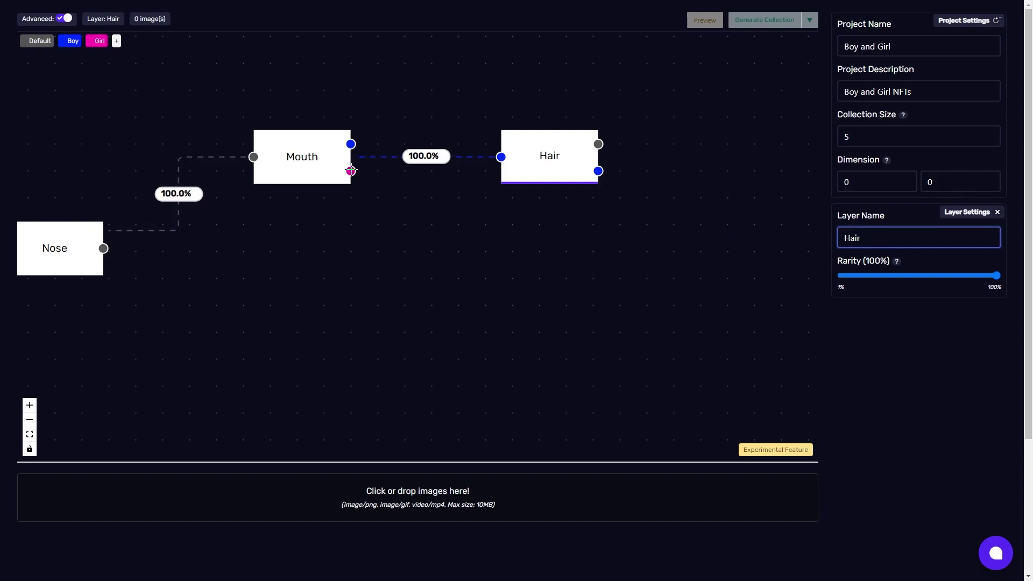
# Add a second 'Hair' layer after Mouth on the Girl path.
pyautogui.moveTo(351, 171); pyautogui.dragTo(356, 176)
pyautogui.moveTo(902, 237); pyautogui.dragTo(754, 224)
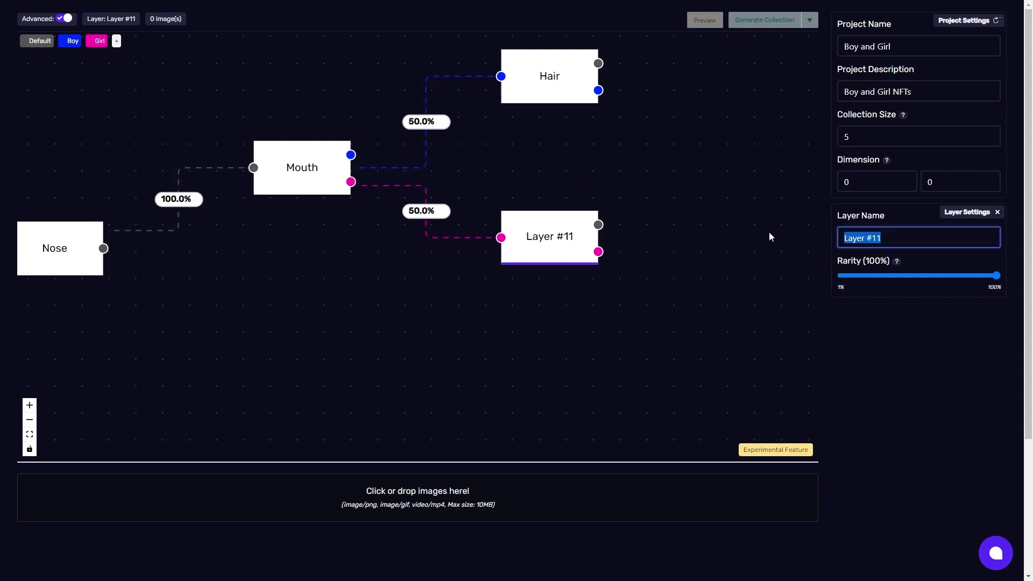
pyautogui.write('Hair')
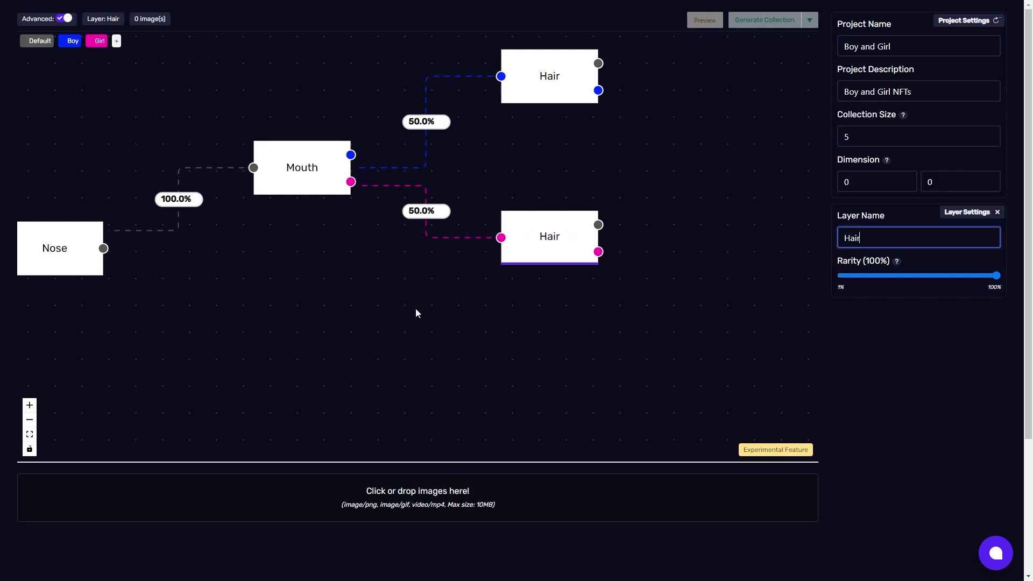
pyautogui.click(388, 302)
pyautogui.scroll(-2, 496, 308)
# Add Layer #12 between the two Hair nodes, connect the top Hair into it, and rename it 'Glasses'.
pyautogui.moveTo(496, 309); pyautogui.dragTo(338, 289)
pyautogui.scroll(2, 338, 290)
pyautogui.moveTo(272, 292); pyautogui.dragTo(348, 299)
pyautogui.click(358, 325)
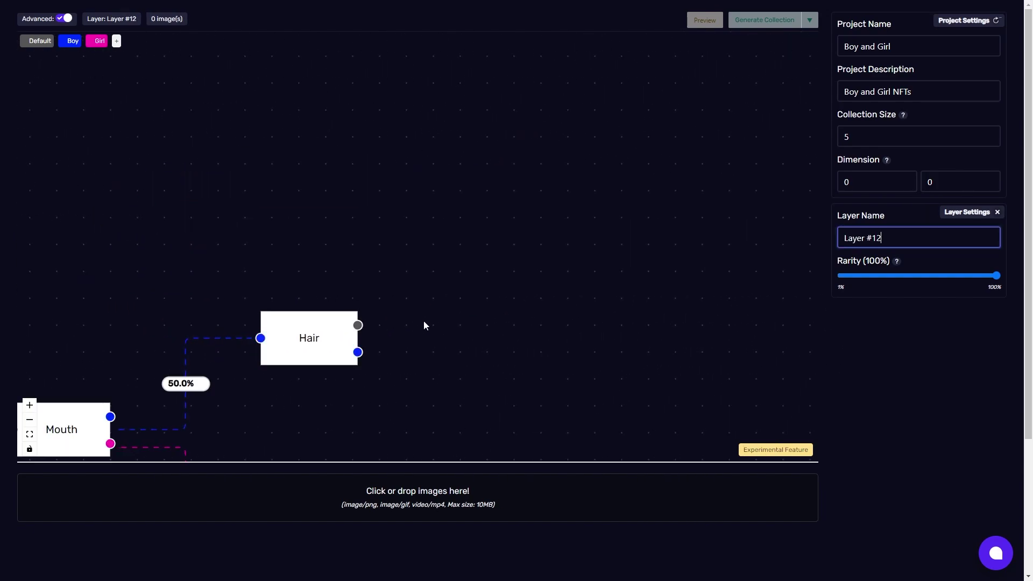
pyautogui.moveTo(445, 367); pyautogui.dragTo(355, 216)
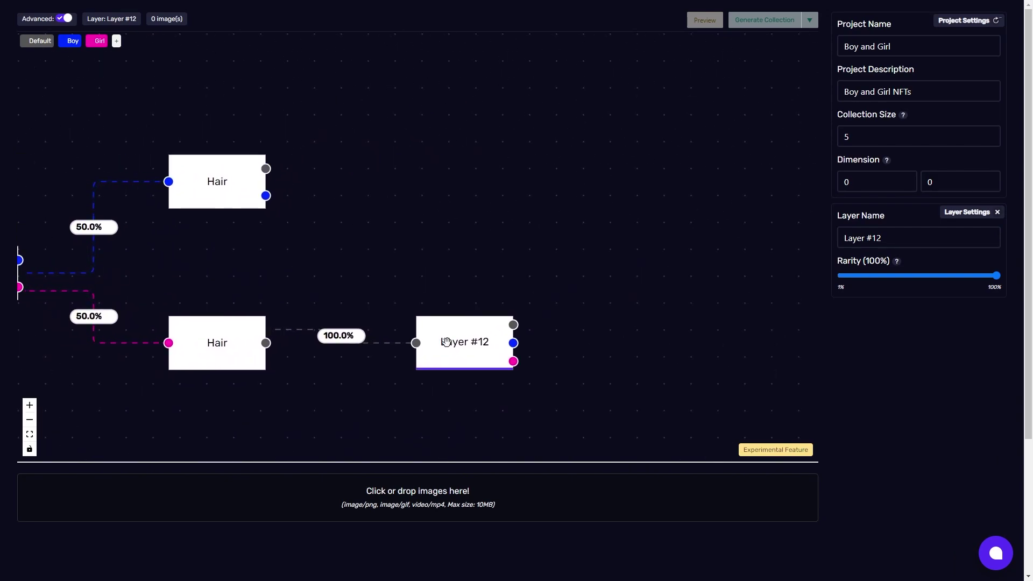
pyautogui.moveTo(446, 341); pyautogui.dragTo(440, 284)
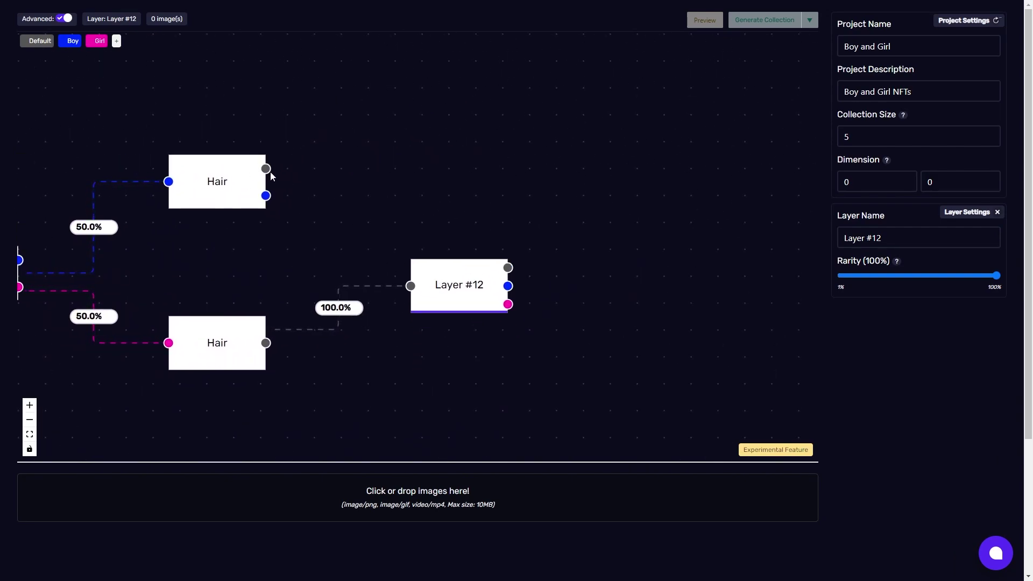
pyautogui.moveTo(266, 168); pyautogui.dragTo(411, 286)
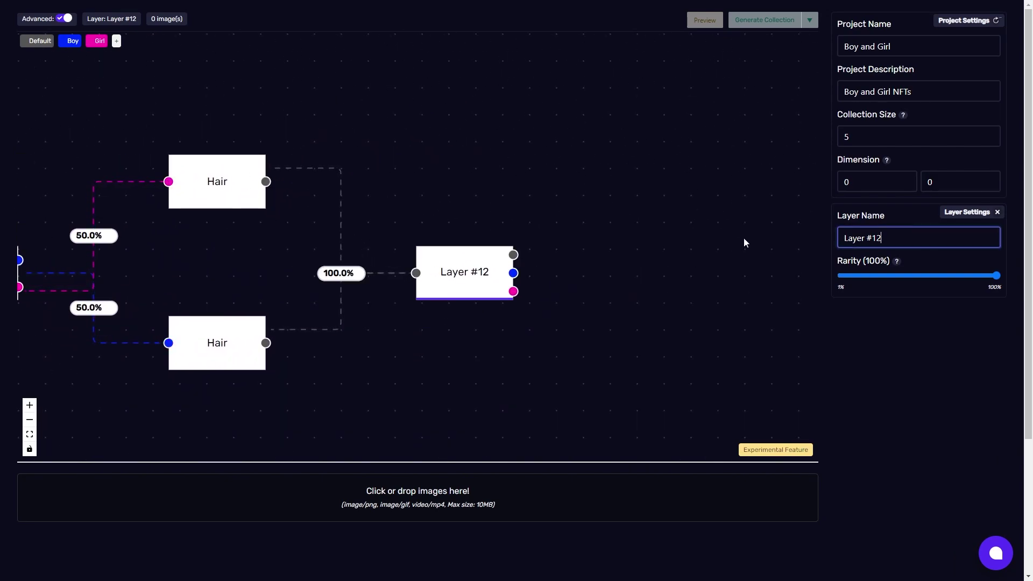
pyautogui.hotkey('ctrl', 'a')
pyautogui.write('G')
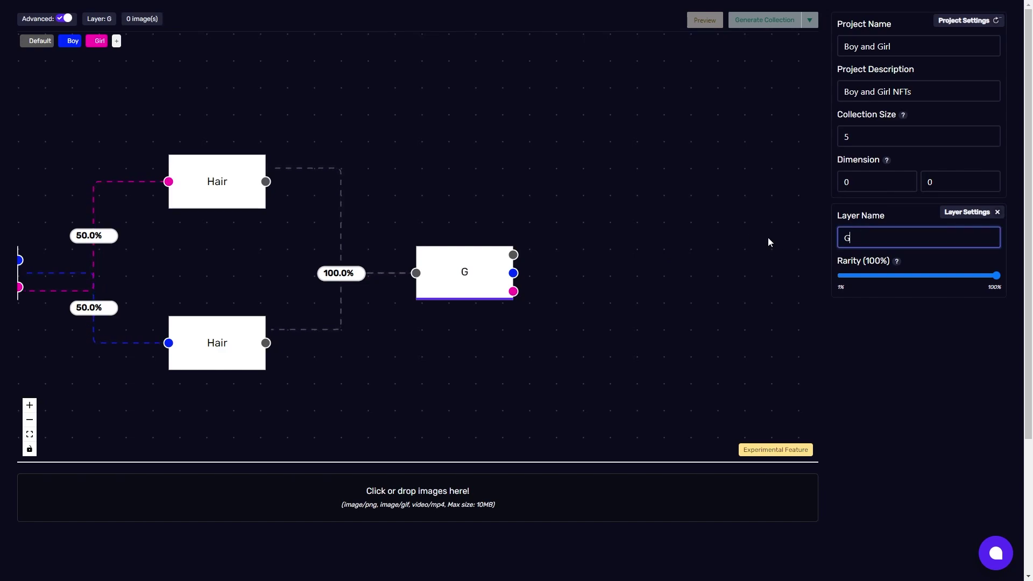
pyautogui.write('lasses')
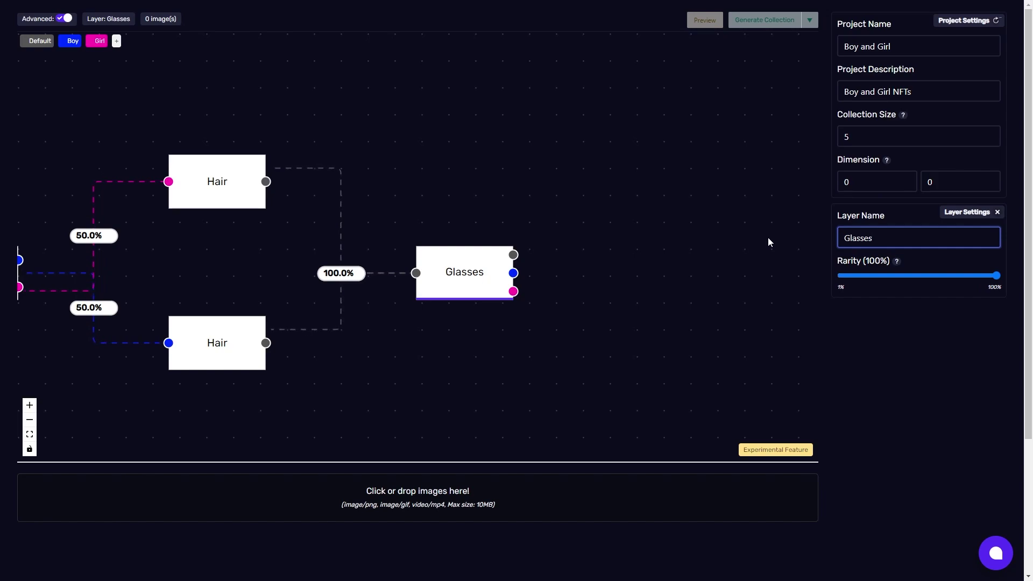
# Set the Glasses layer's rarity to 26%.
pyautogui.moveTo(916, 275); pyautogui.dragTo(880, 279)
pyautogui.moveTo(571, 295); pyautogui.dragTo(473, 328)
pyautogui.scroll(-4, 427, 295)
pyautogui.scroll(-2, 406, 320)
pyautogui.scroll(-3, 473, 328)
# Move the End node right of Glasses and link Glasses to End.
pyautogui.moveTo(135, 150); pyautogui.dragTo(541, 296)
pyautogui.scroll(4, 506, 289)
pyautogui.scroll(2, 505, 289)
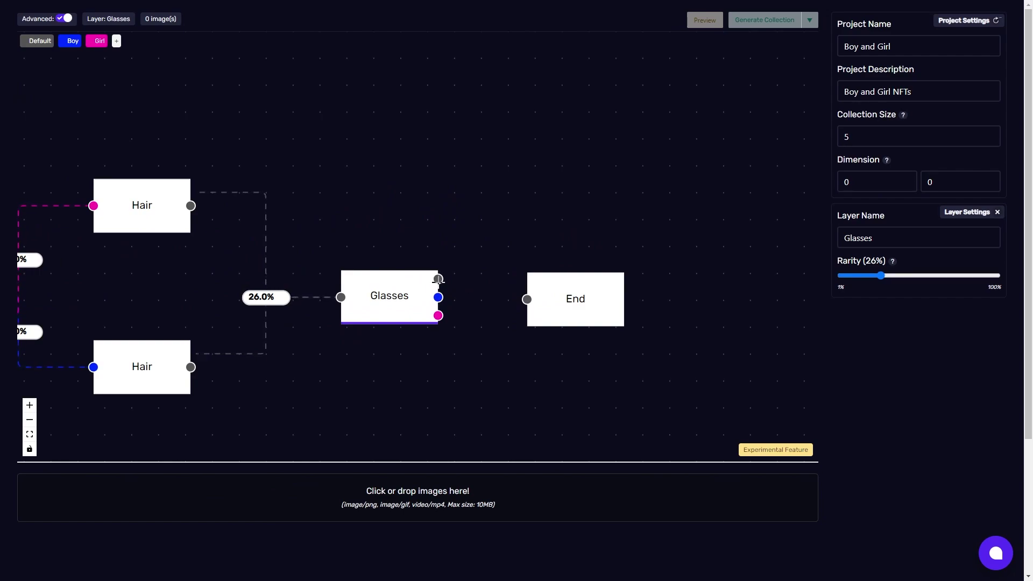
pyautogui.moveTo(438, 279); pyautogui.dragTo(527, 299)
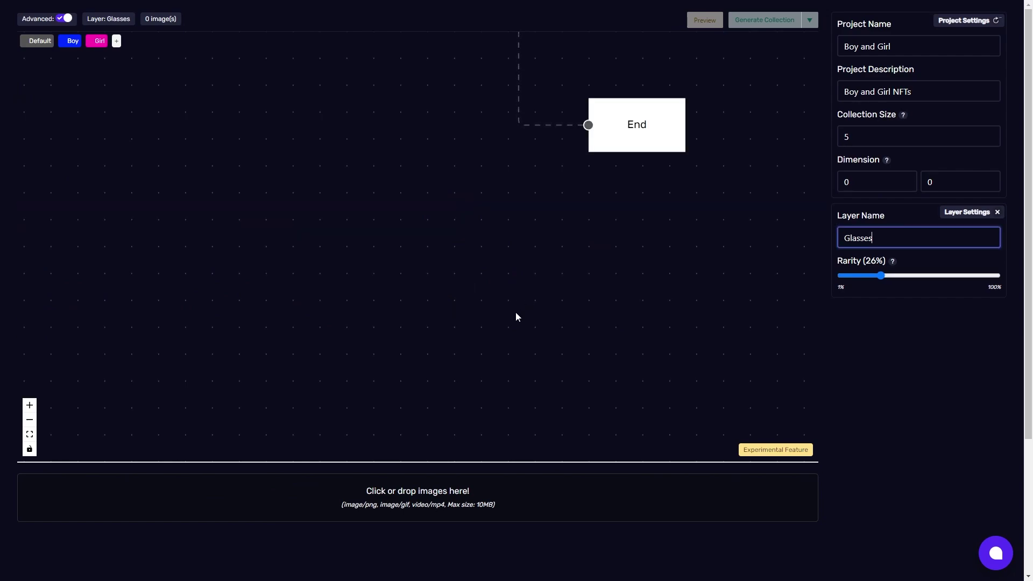
pyautogui.scroll(-5, 516, 311)
pyautogui.moveTo(361, 268); pyautogui.dragTo(490, 285)
pyautogui.moveTo(350, 280); pyautogui.dragTo(533, 281)
pyautogui.scroll(4, 226, 273)
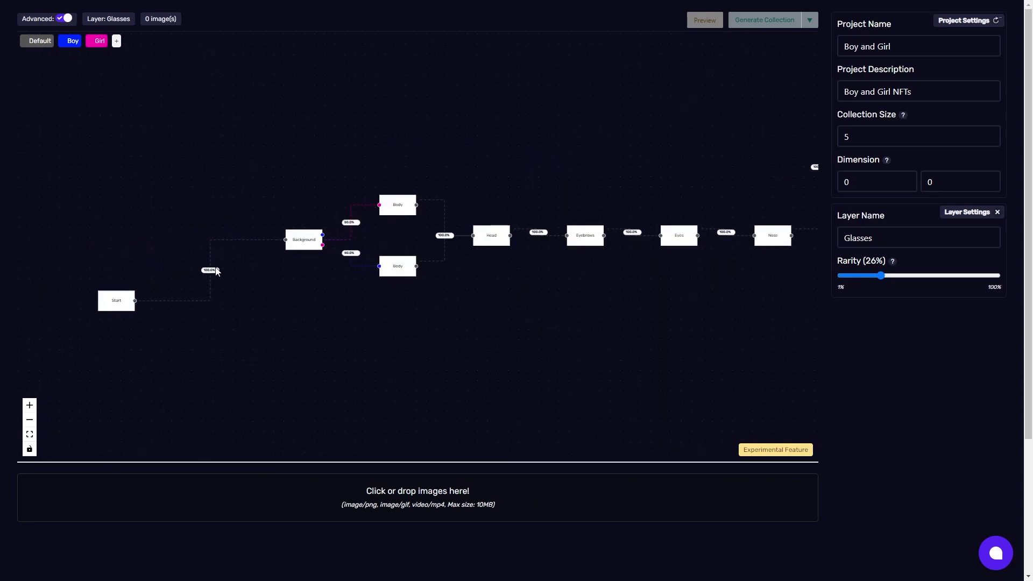
pyautogui.scroll(1, 225, 269)
# Review the graph from Start through both Body layers and on toward Nose.
pyautogui.moveTo(263, 319); pyautogui.dragTo(355, 293)
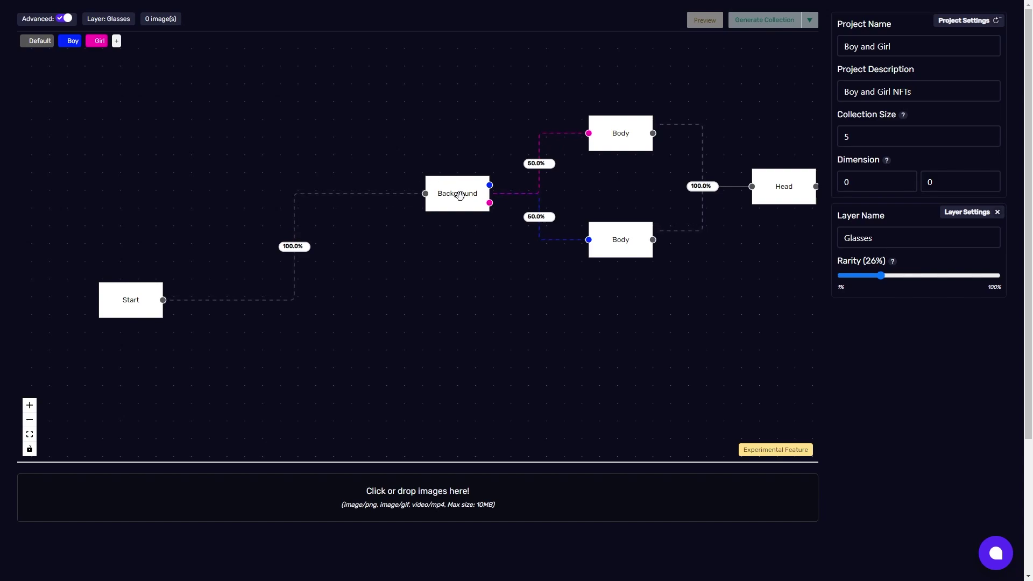
pyautogui.moveTo(483, 256); pyautogui.dragTo(166, 307)
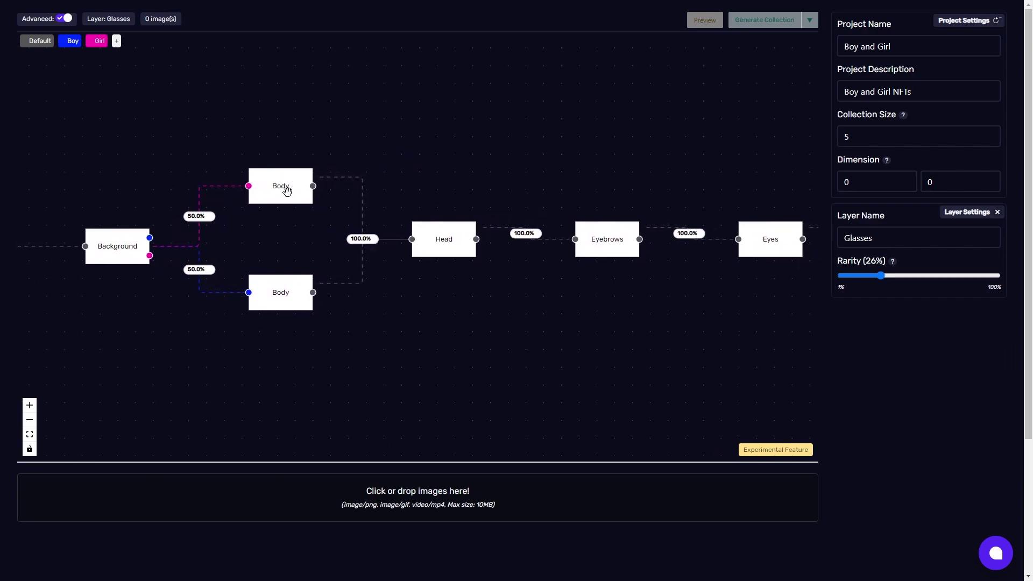
pyautogui.click(265, 192)
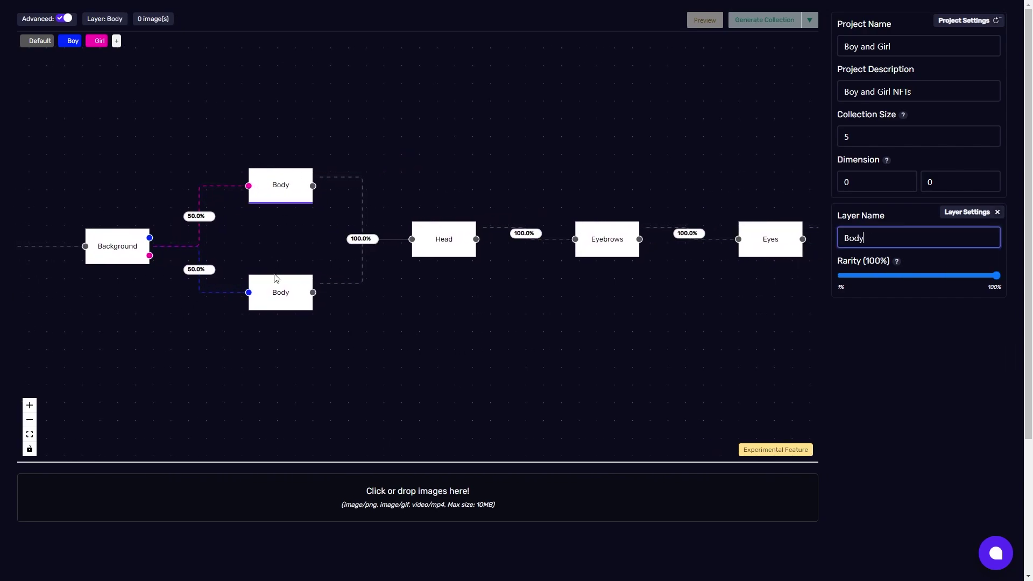
pyautogui.click(281, 295)
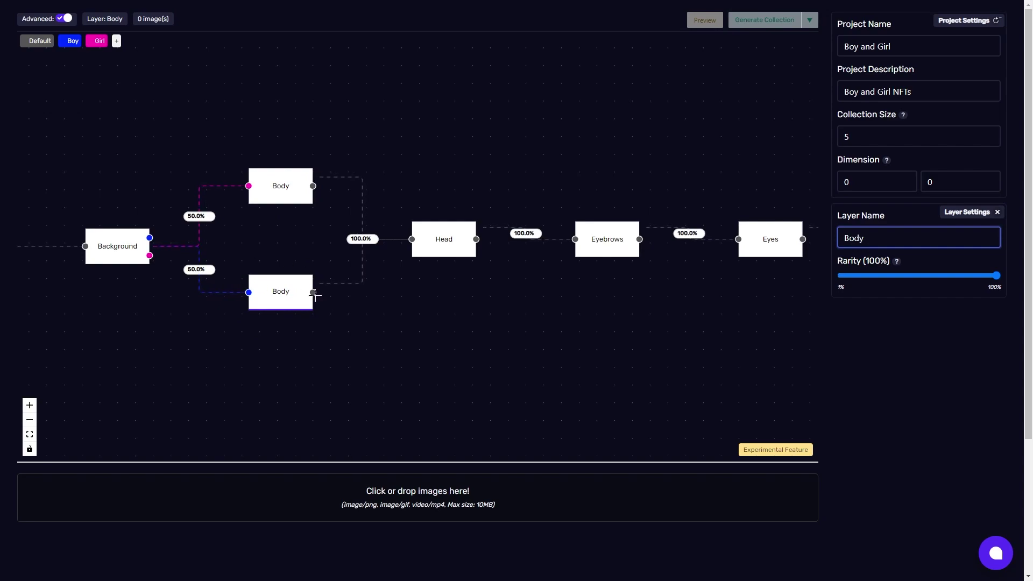
pyautogui.moveTo(391, 297); pyautogui.dragTo(301, 321)
pyautogui.moveTo(386, 311); pyautogui.dragTo(306, 304)
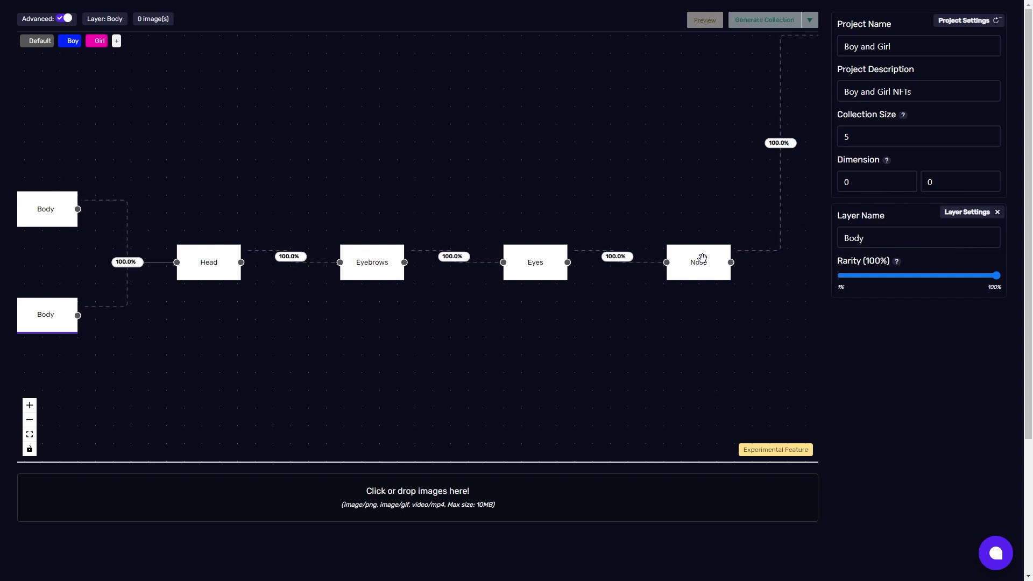
pyautogui.hscroll(10, 704, 255)
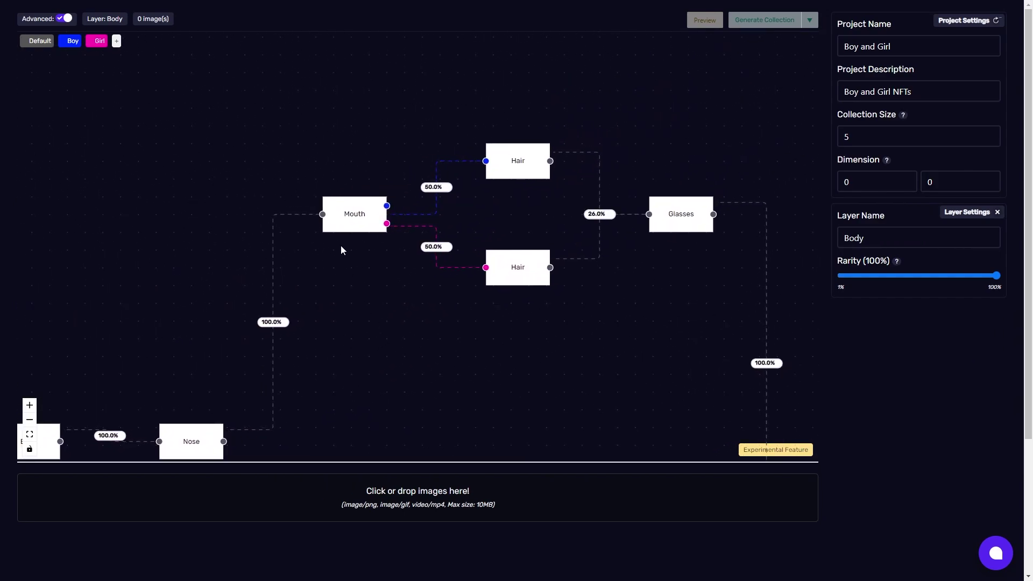
pyautogui.hscroll(4, 389, 263)
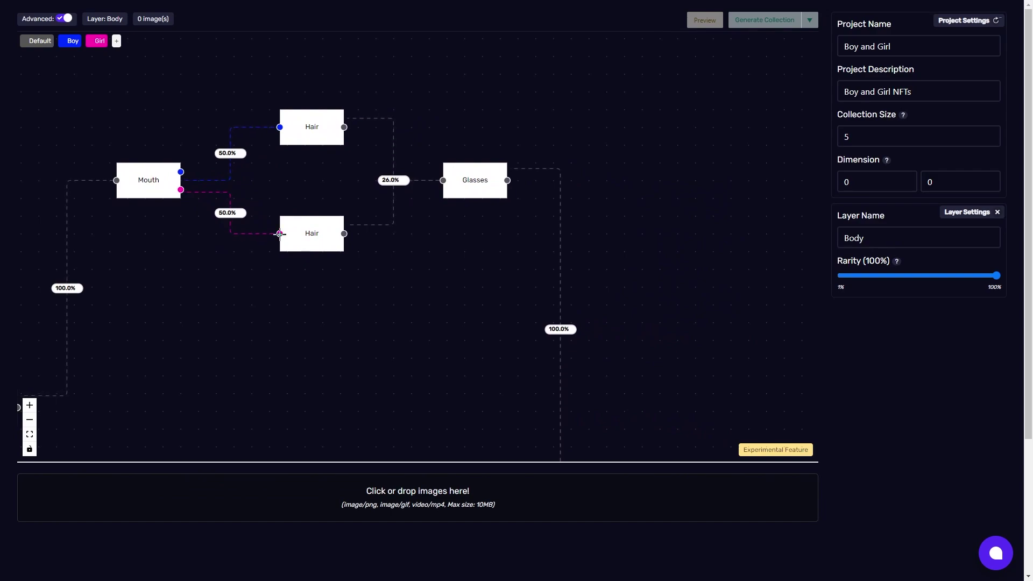
# Spread the two Hair nodes apart and shift the Glasses node slightly left.
pyautogui.moveTo(312, 250); pyautogui.dragTo(310, 244)
pyautogui.moveTo(312, 129)
pyautogui.mouseDown()
pyautogui.moveTo(313, 104)
pyautogui.moveTo(311, 121)
pyautogui.mouseUp()
pyautogui.moveTo(315, 246); pyautogui.dragTo(317, 248)
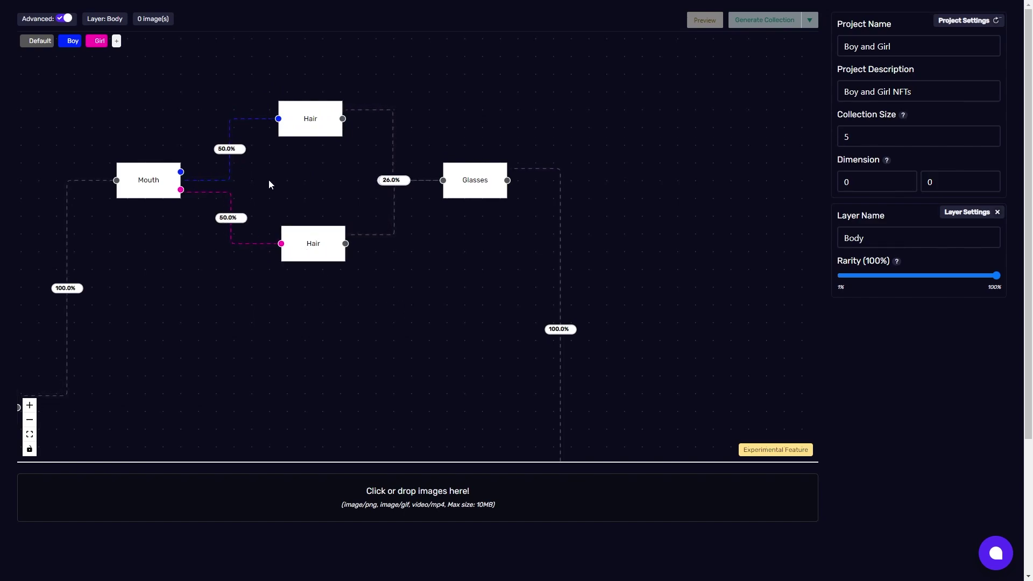
pyautogui.moveTo(270, 180); pyautogui.dragTo(307, 184)
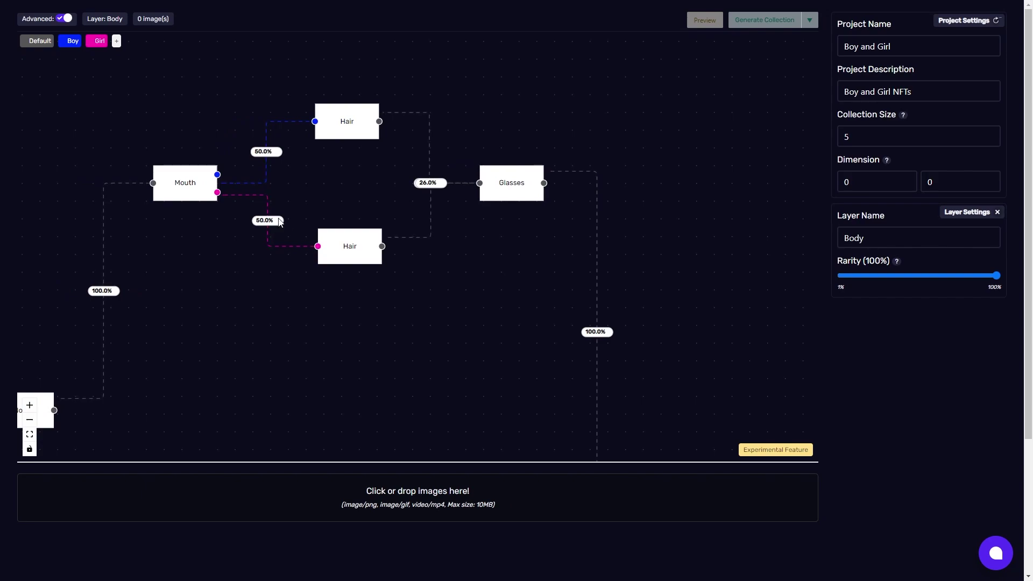
pyautogui.hscroll(5, 343, 183)
pyautogui.scroll(-1, 342, 183)
pyautogui.moveTo(425, 162); pyautogui.dragTo(403, 154)
# Place the End node right beside the Glasses node.
pyautogui.hscroll(5, 355, 175)
pyautogui.scroll(-4, 355, 175)
pyautogui.hscroll(4, 392, 208)
pyautogui.scroll(-3, 393, 208)
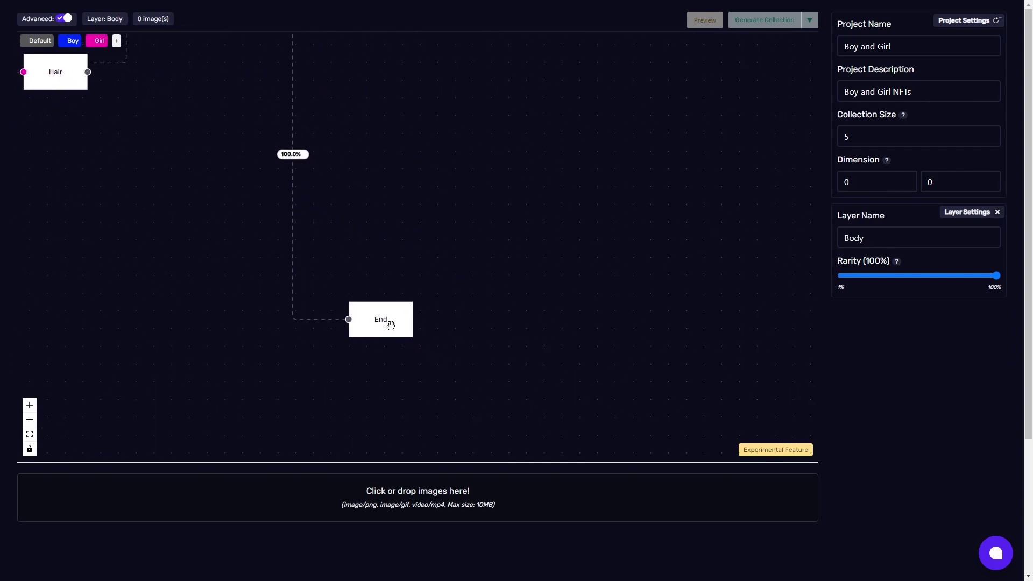
pyautogui.moveTo(392, 325); pyautogui.dragTo(346, 109)
pyautogui.scroll(6, 346, 108)
pyautogui.hscroll(-4, 346, 108)
pyautogui.scroll(3, 444, 376)
pyautogui.hscroll(-2, 443, 375)
pyautogui.moveTo(496, 330); pyautogui.dragTo(503, 258)
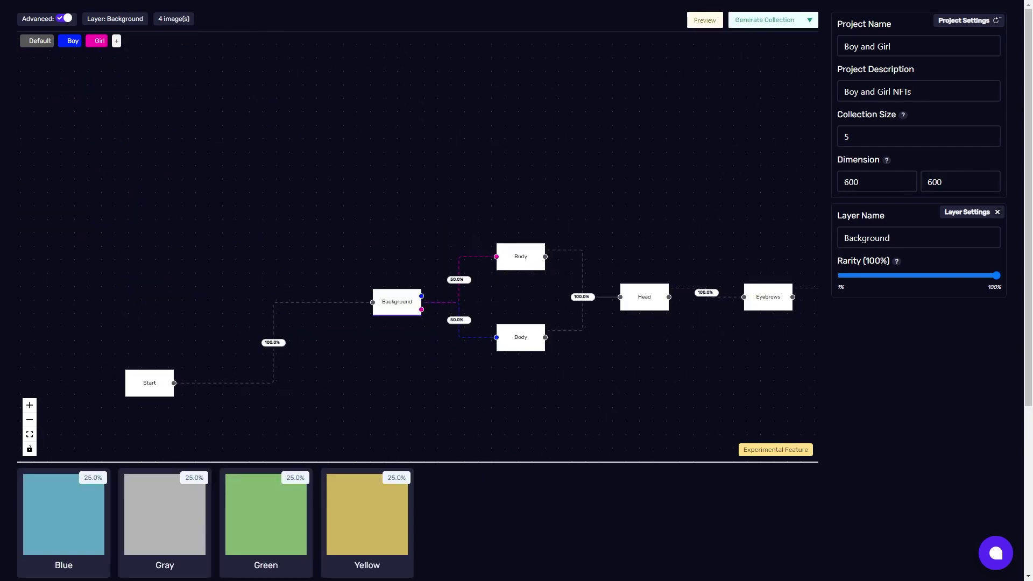
# Check the images loaded in the boy and girl Body layers and the Head layer's face image.
pyautogui.hscroll(1, 327, 343)
pyautogui.hscroll(5, 327, 343)
pyautogui.scroll(-1, 327, 343)
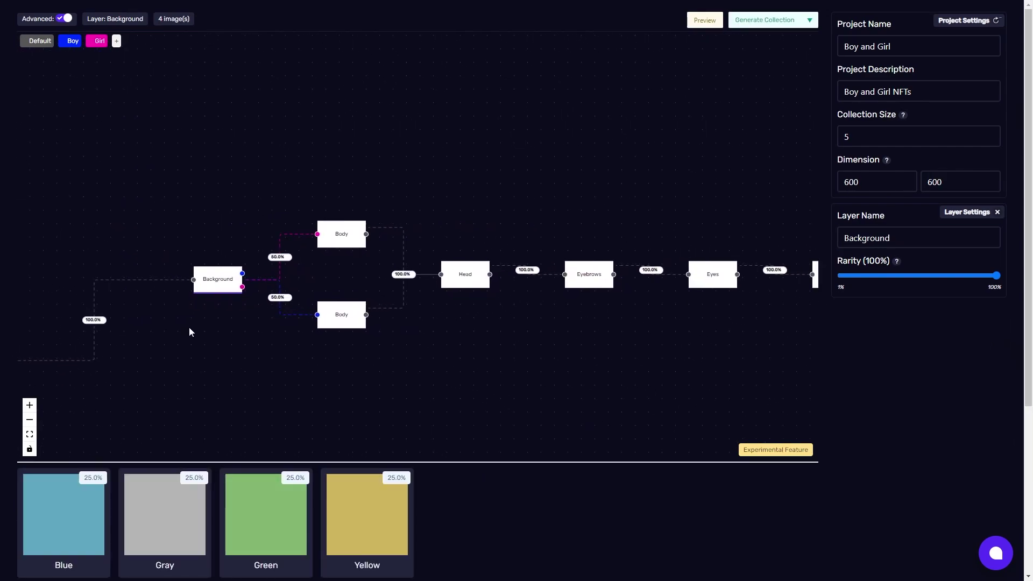
pyautogui.hscroll(-3, 214, 337)
pyautogui.scroll(-1, 213, 338)
pyautogui.hscroll(-1, 288, 319)
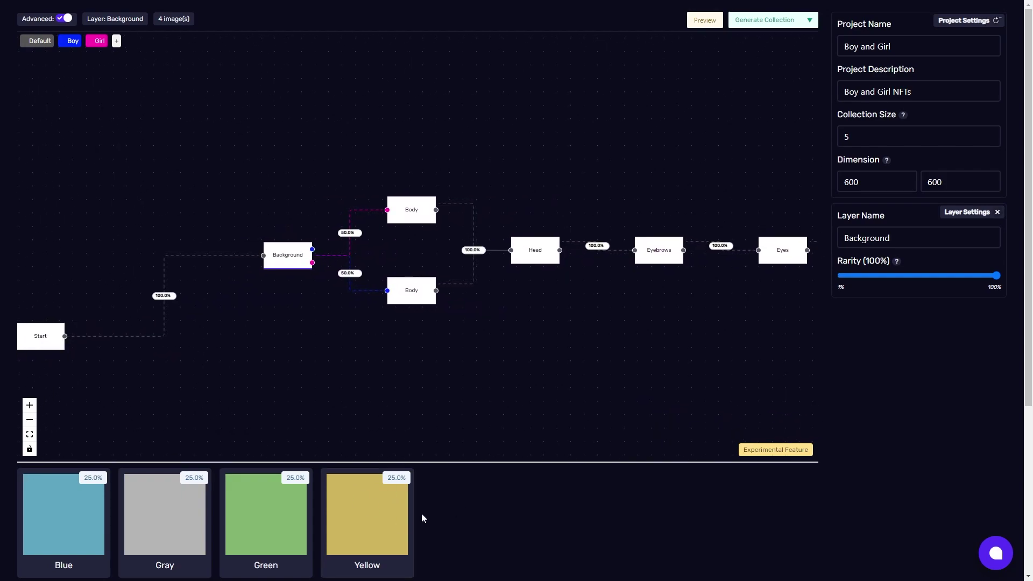
pyautogui.scroll(-3, 477, 511)
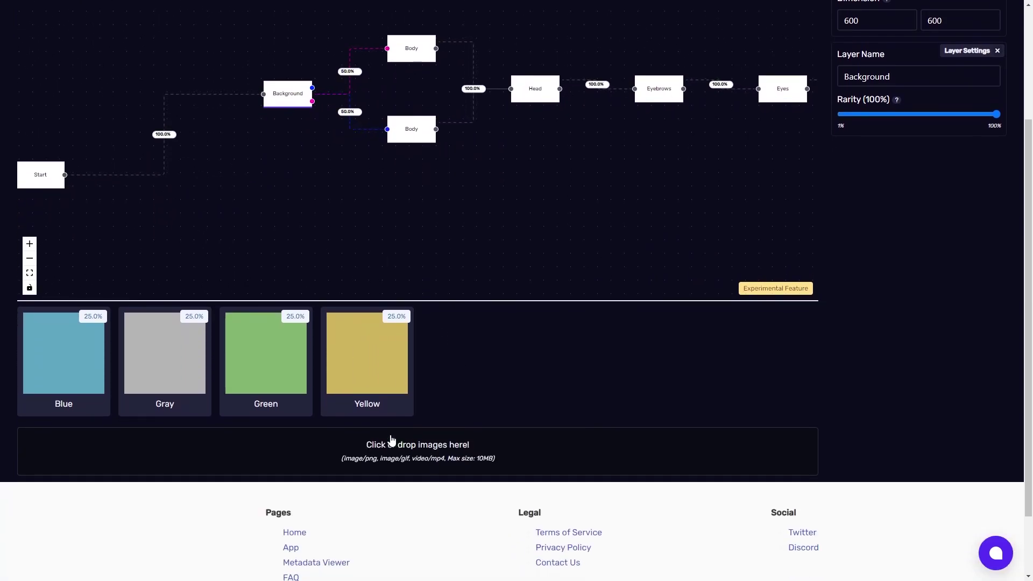
pyautogui.scroll(3, 449, 409)
pyautogui.moveTo(436, 333); pyautogui.dragTo(477, 358)
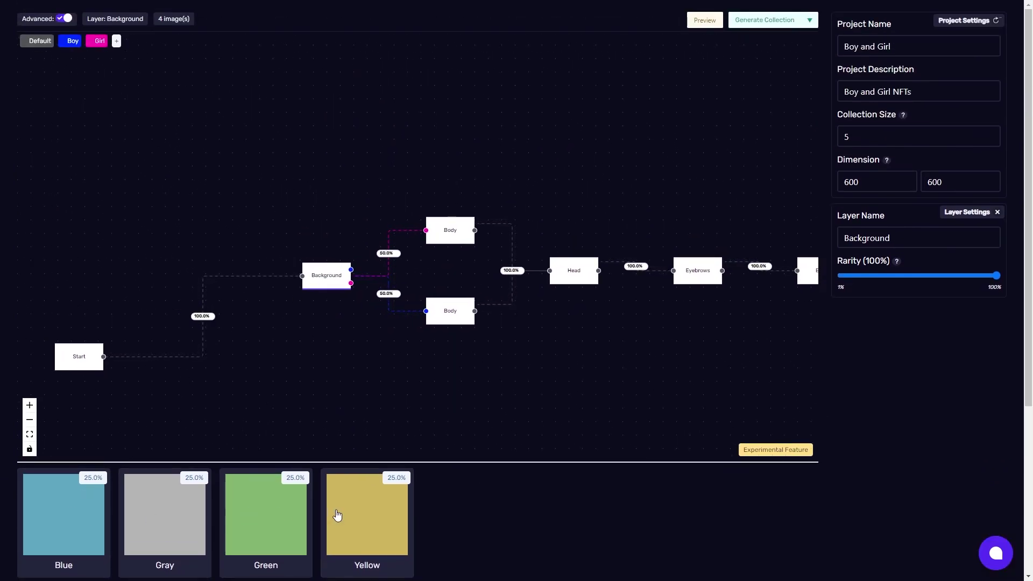
pyautogui.moveTo(463, 347); pyautogui.dragTo(329, 355)
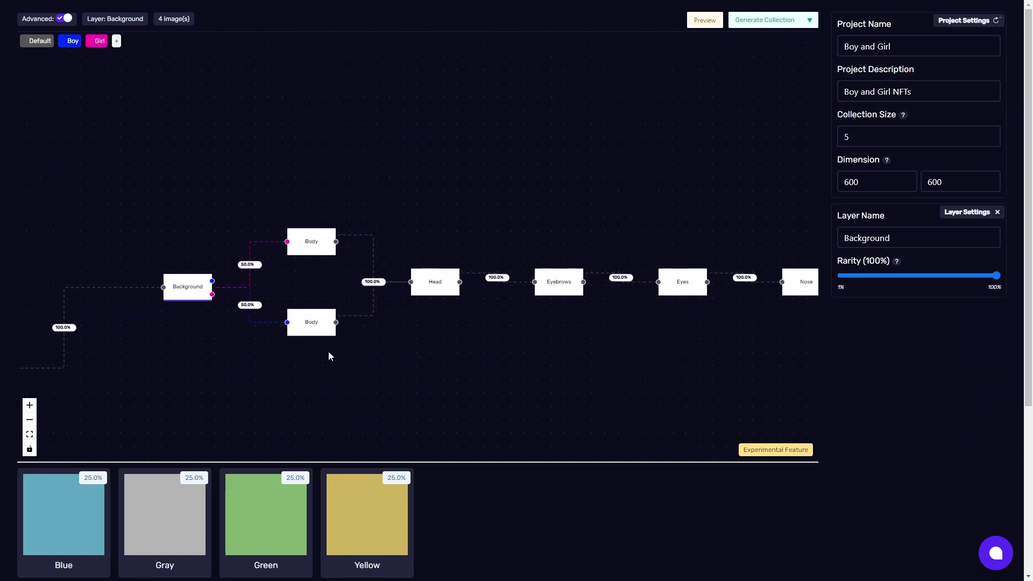
pyautogui.click(306, 321)
pyautogui.click(308, 245)
pyautogui.moveTo(461, 339); pyautogui.dragTo(235, 344)
pyautogui.click(198, 283)
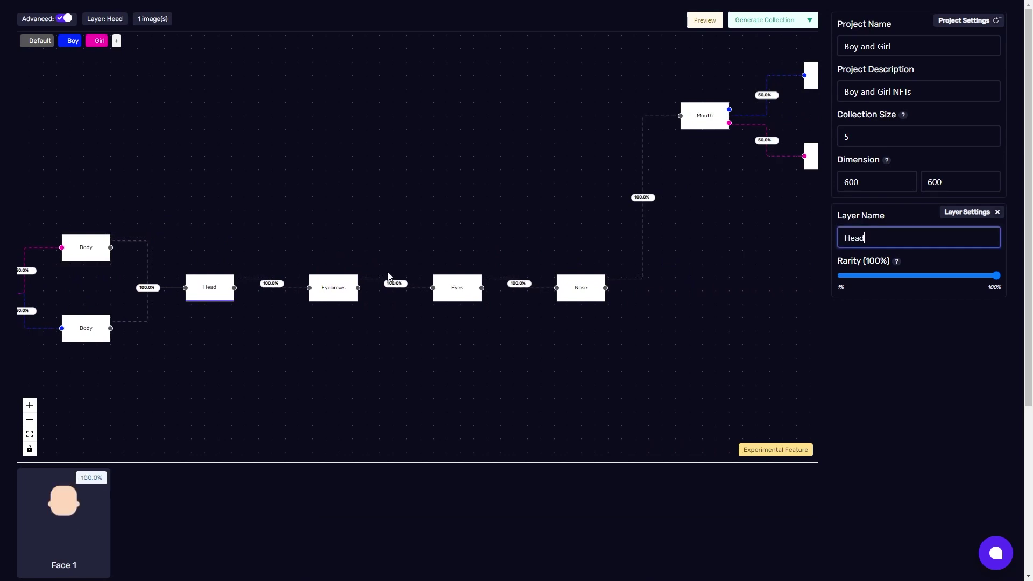
# Check the Boy Hair layer's seven images and the Girl Hair layer's five images.
pyautogui.moveTo(392, 268); pyautogui.dragTo(327, 272)
pyautogui.moveTo(679, 265); pyautogui.dragTo(311, 349)
pyautogui.click(408, 222)
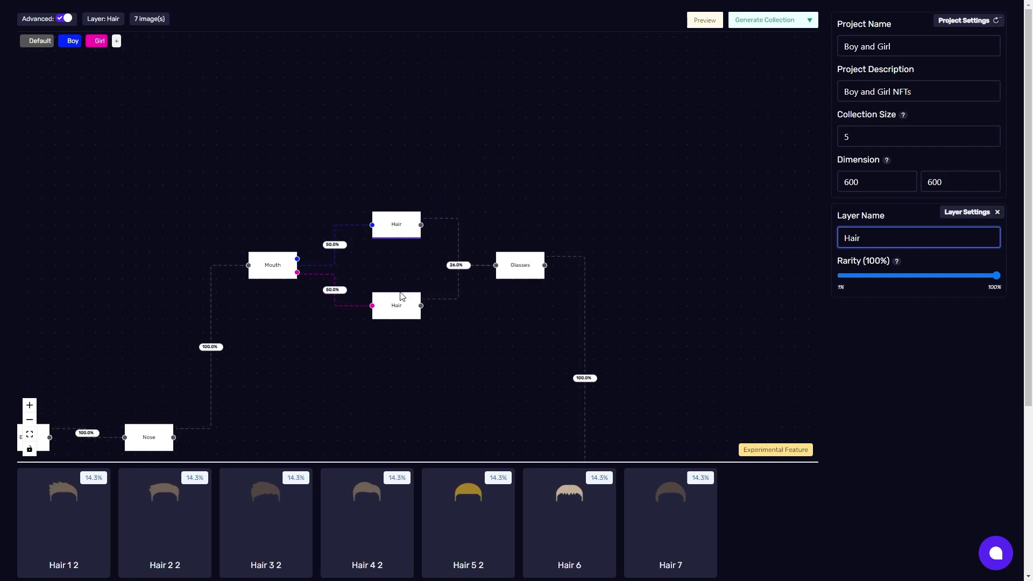
pyautogui.click(398, 307)
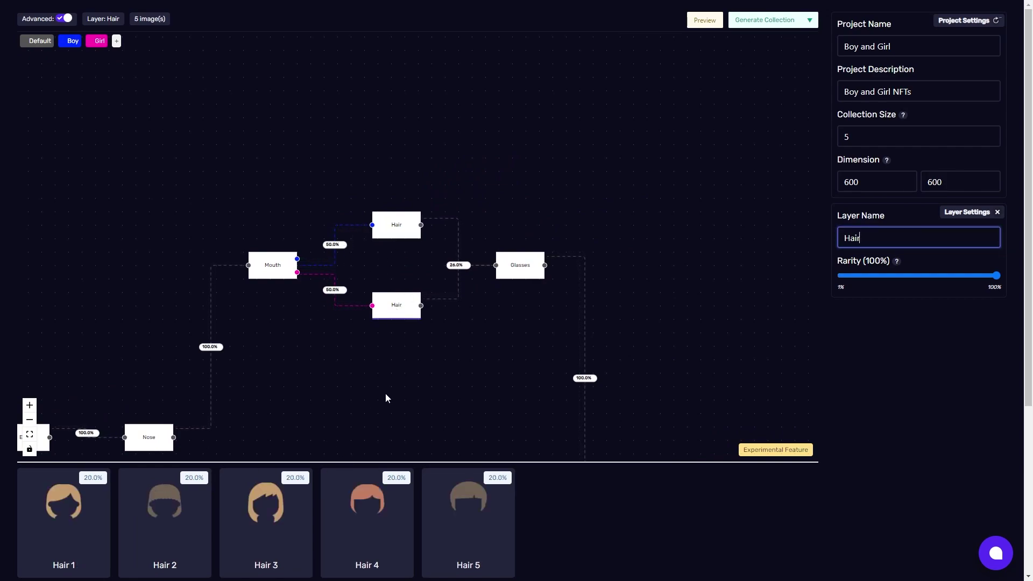
# Check the 26% Glasses layer's image and move End up beside Glasses.
pyautogui.hscroll(5, 391, 394)
pyautogui.scroll(-2, 391, 394)
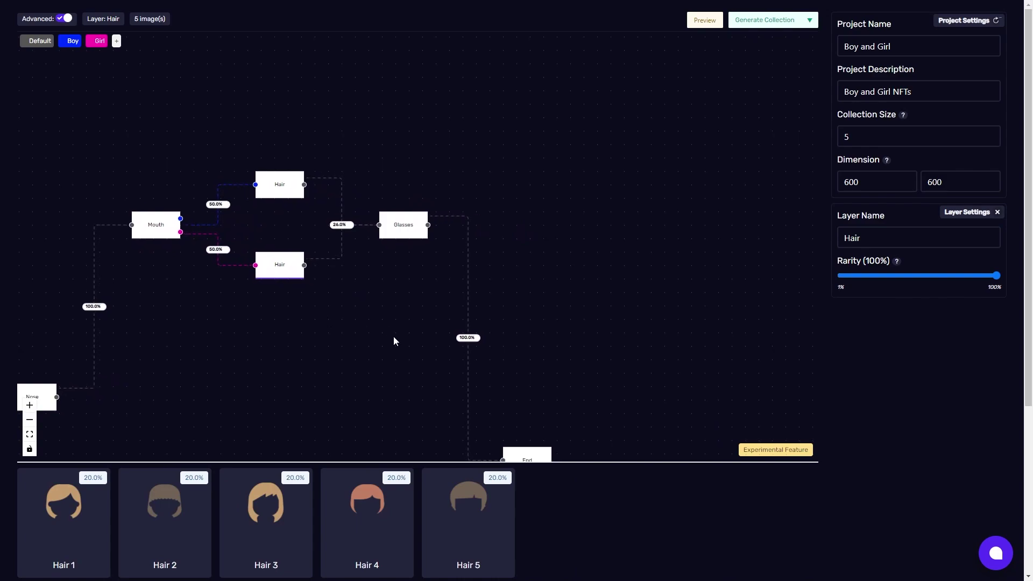
pyautogui.hscroll(5, 389, 337)
pyautogui.scroll(-4, 388, 337)
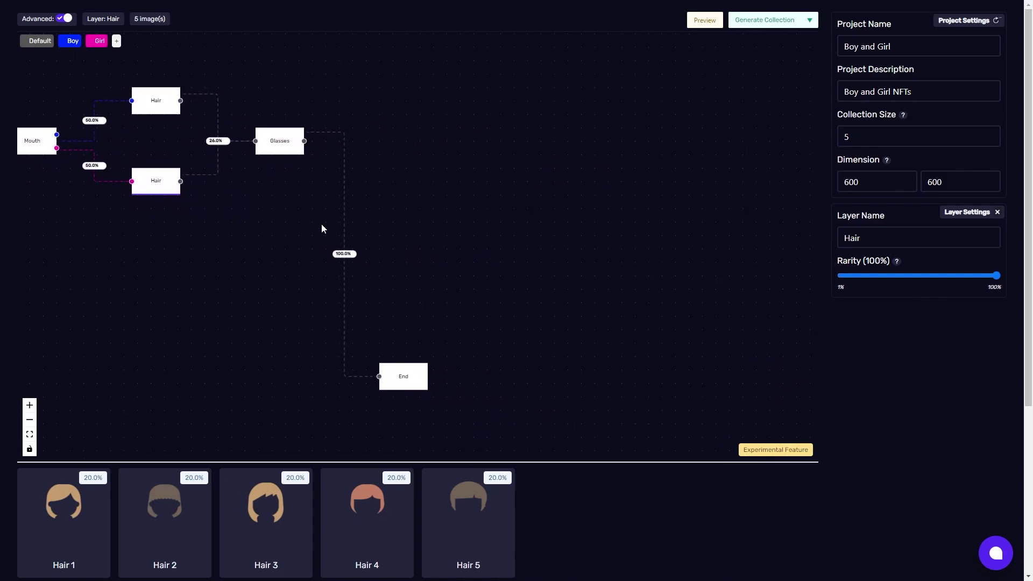
pyautogui.hscroll(1, 332, 235)
pyautogui.scroll(-1, 331, 235)
pyautogui.click(246, 110)
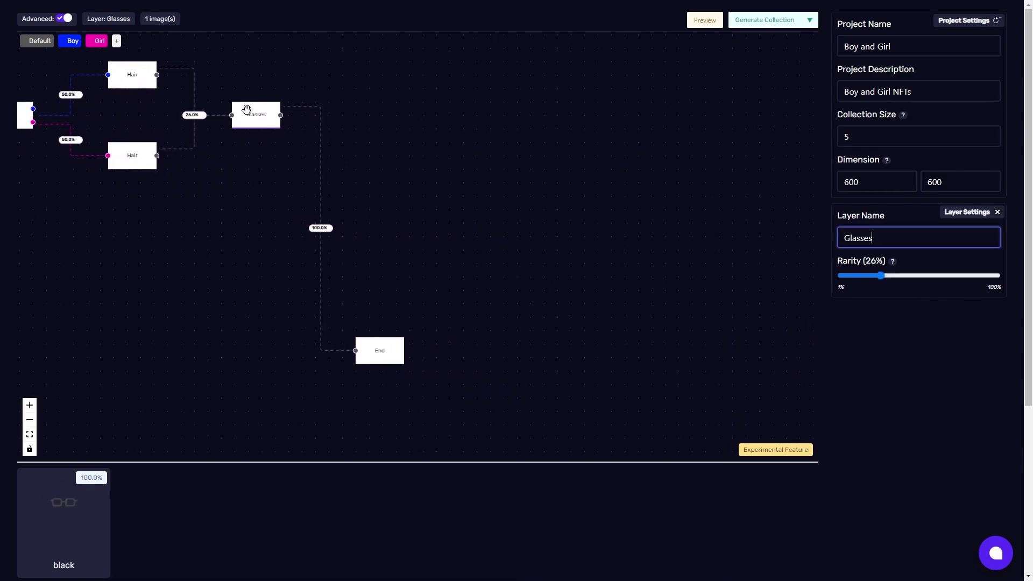
pyautogui.moveTo(378, 348); pyautogui.dragTo(352, 203)
pyautogui.moveTo(264, 225); pyautogui.dragTo(493, 365)
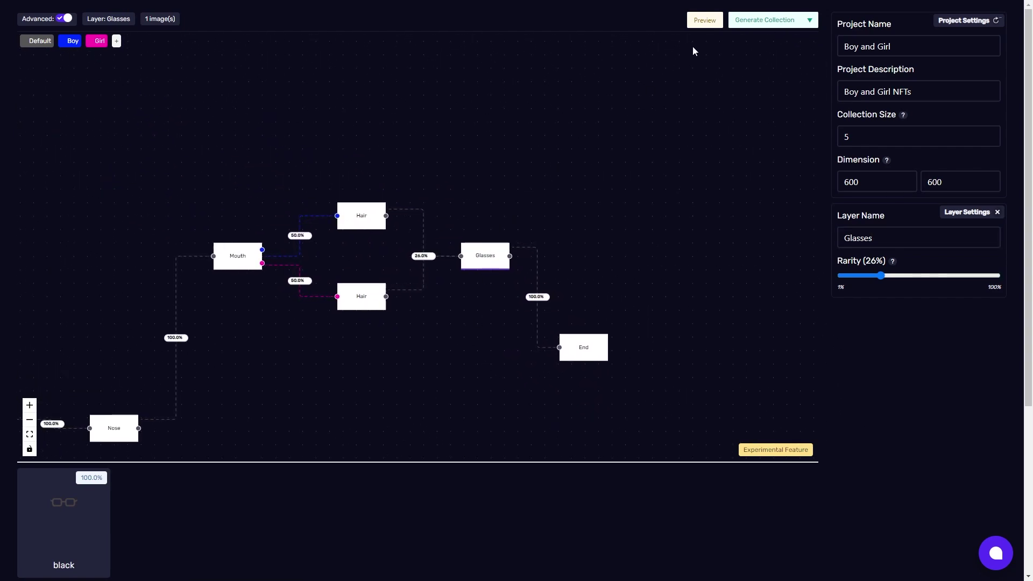
# Generate nine random boy and girl sample characters with Preview.
pyautogui.click(696, 25)
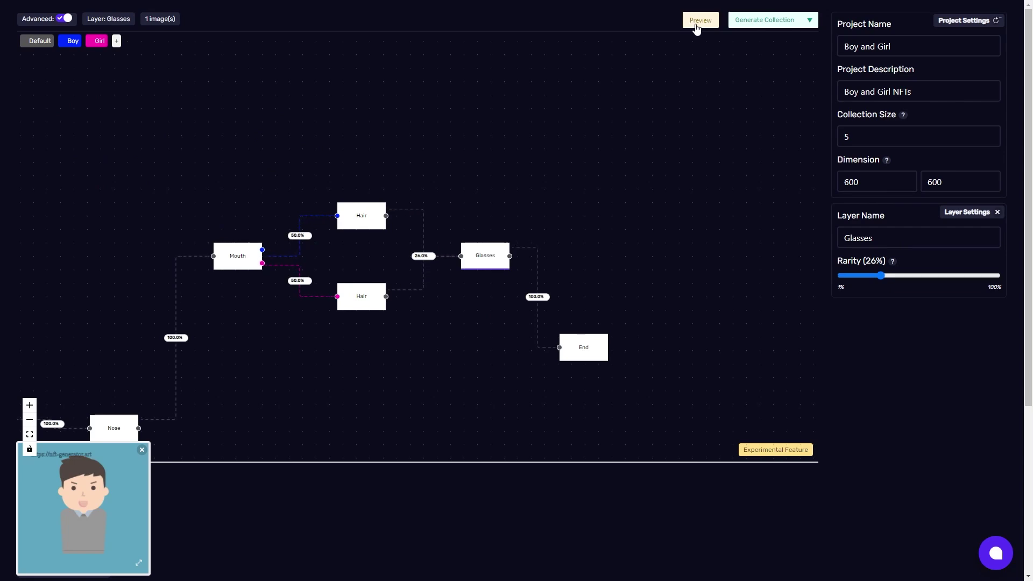
pyautogui.click(698, 24)
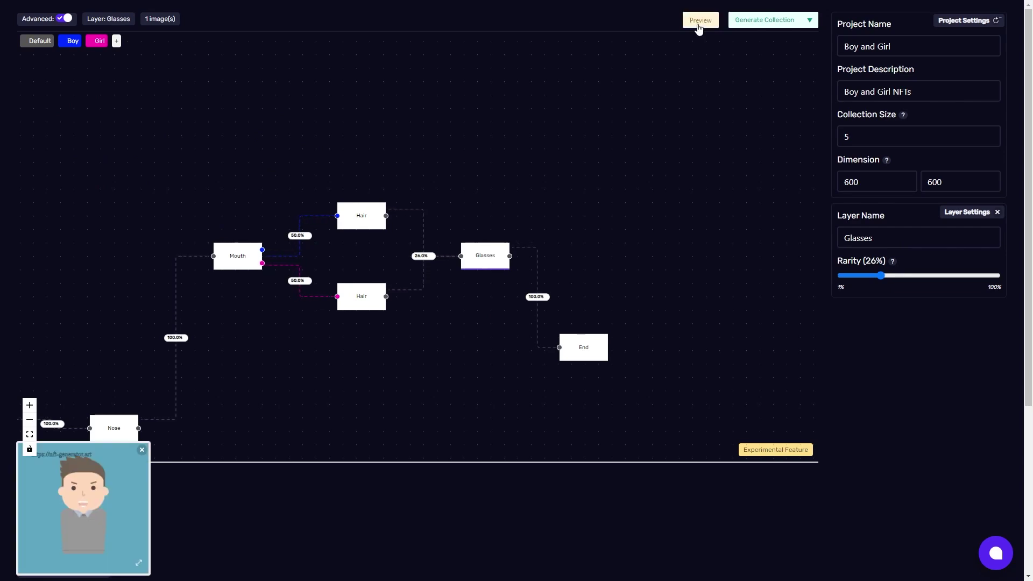
pyautogui.click(698, 25)
pyautogui.click(698, 24)
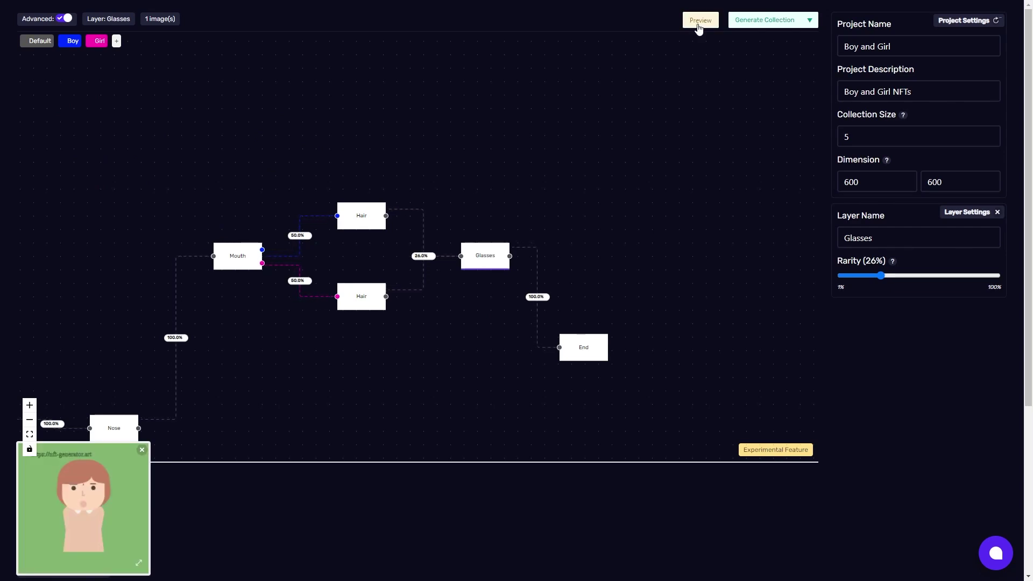
pyautogui.click(698, 25)
pyautogui.click(698, 25)
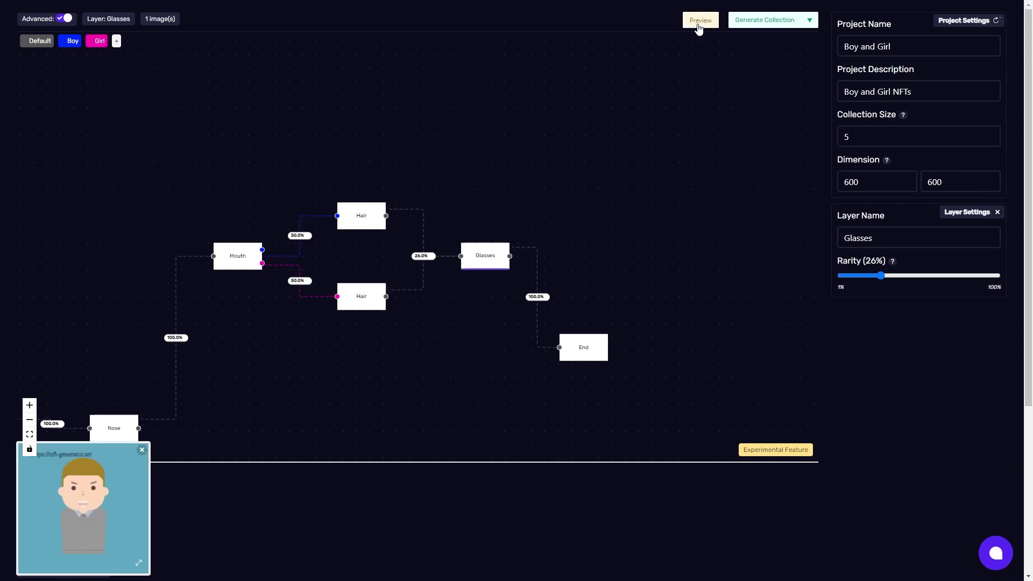
pyautogui.click(698, 25)
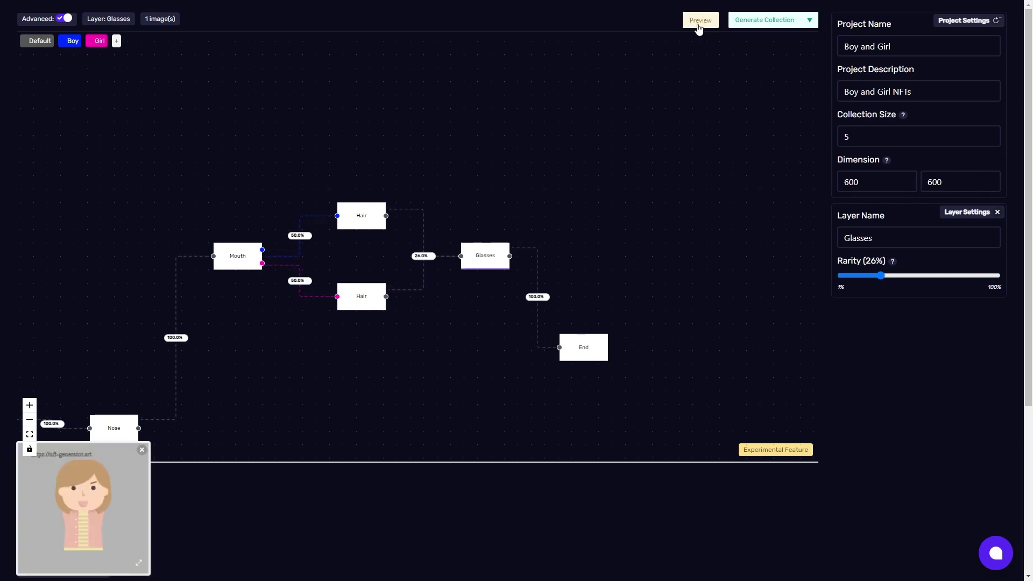
pyautogui.click(698, 25)
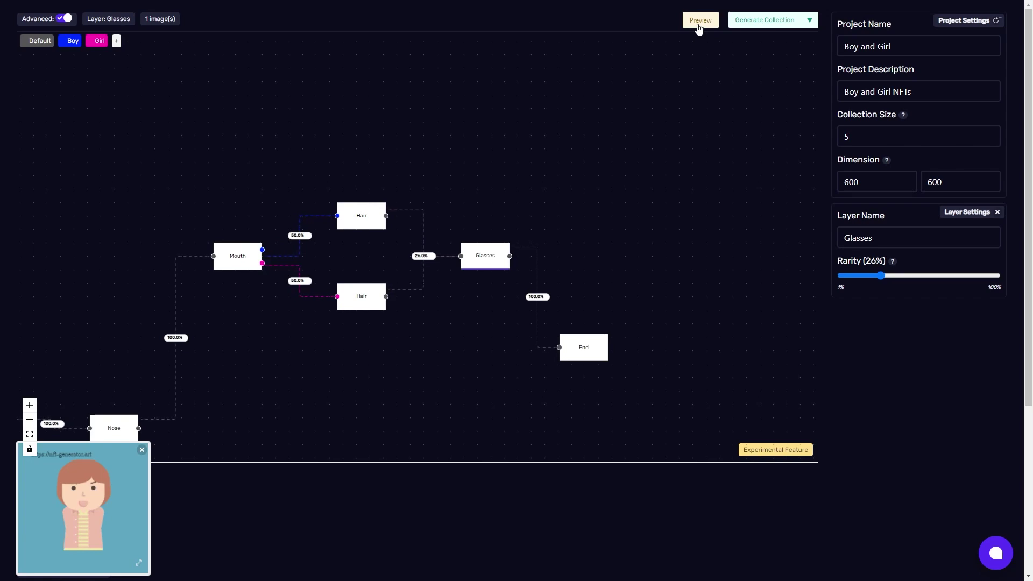
pyautogui.click(698, 24)
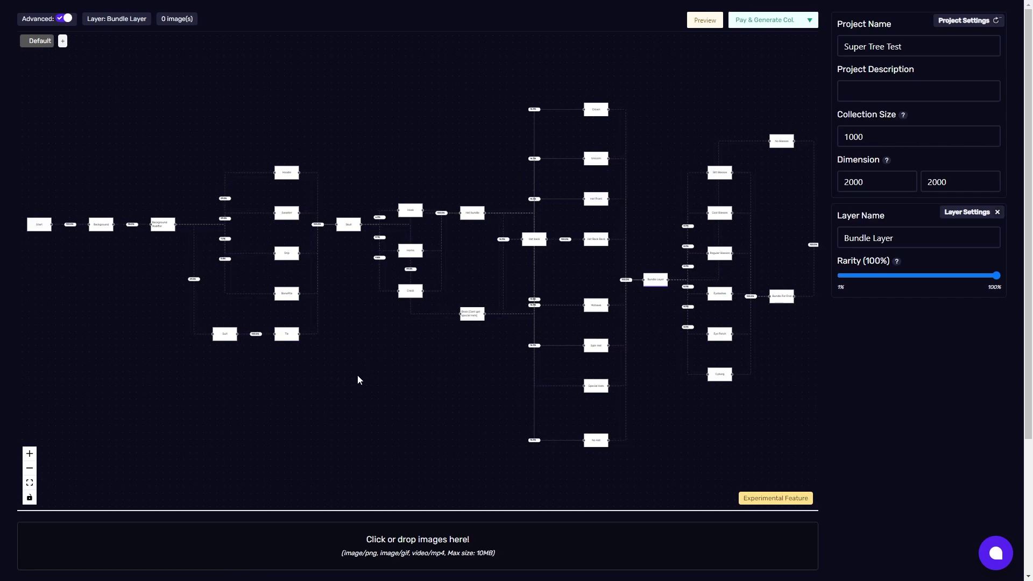
pyautogui.hscroll(3, 385, 360)
pyautogui.scroll(-1, 385, 361)
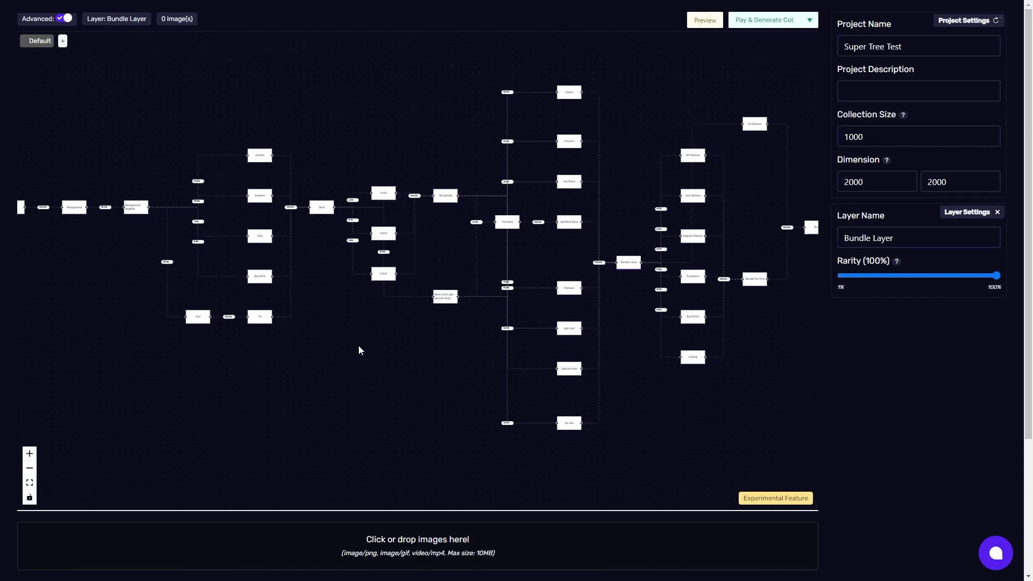
pyautogui.moveTo(549, 307); pyautogui.dragTo(447, 316)
pyautogui.scroll(5, 441, 281)
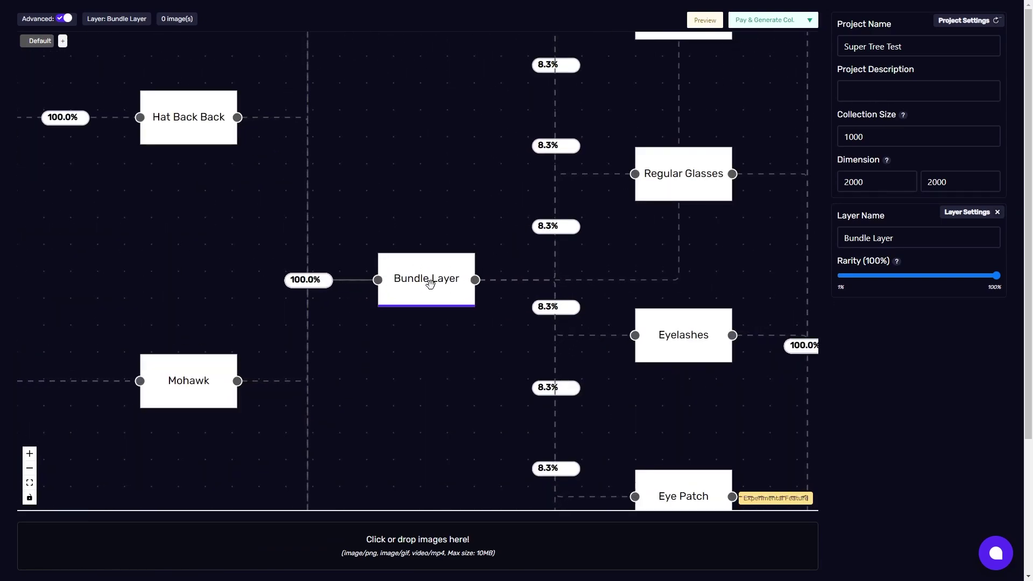
pyautogui.scroll(-3, 414, 278)
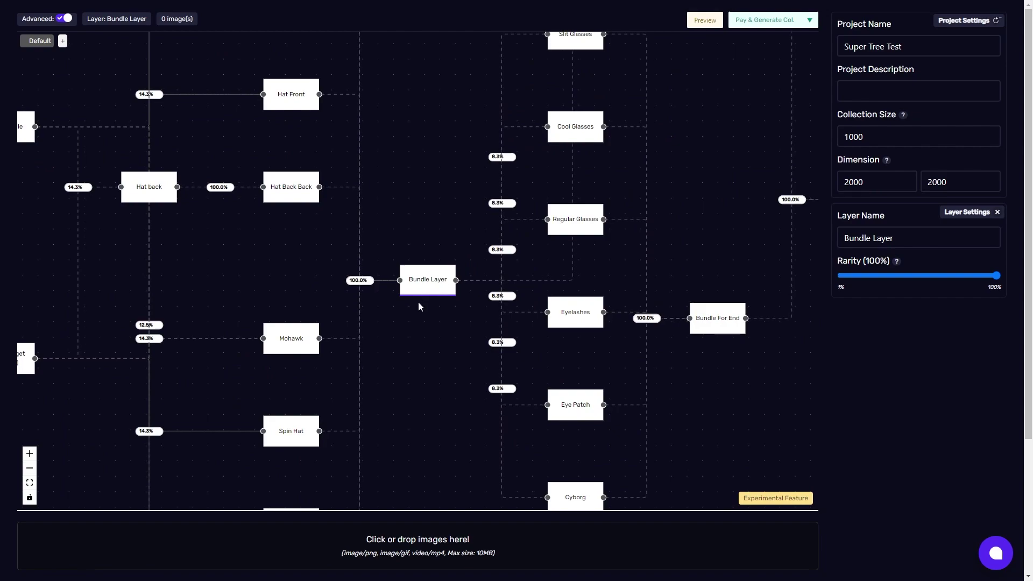
pyautogui.scroll(-4, 414, 305)
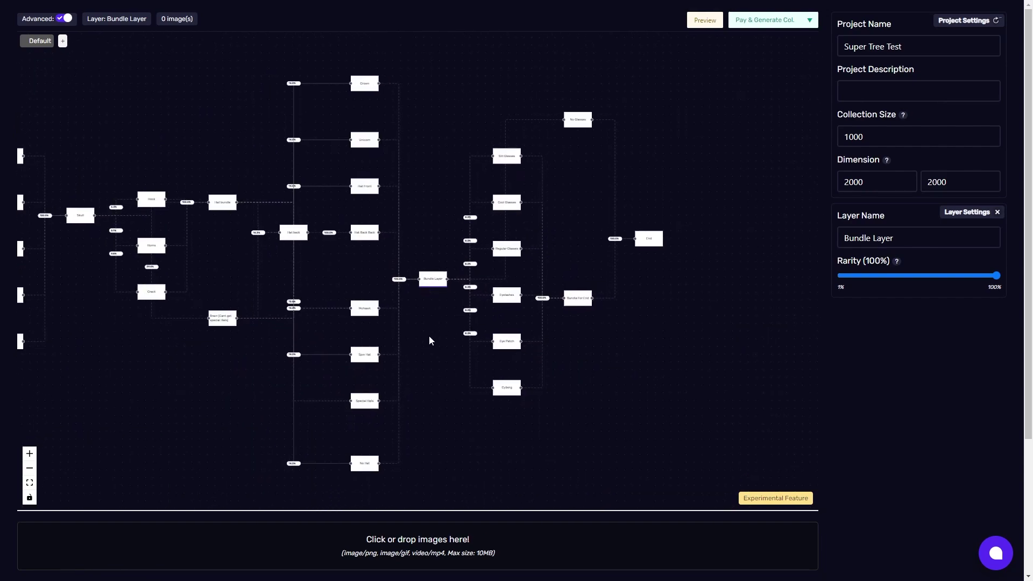